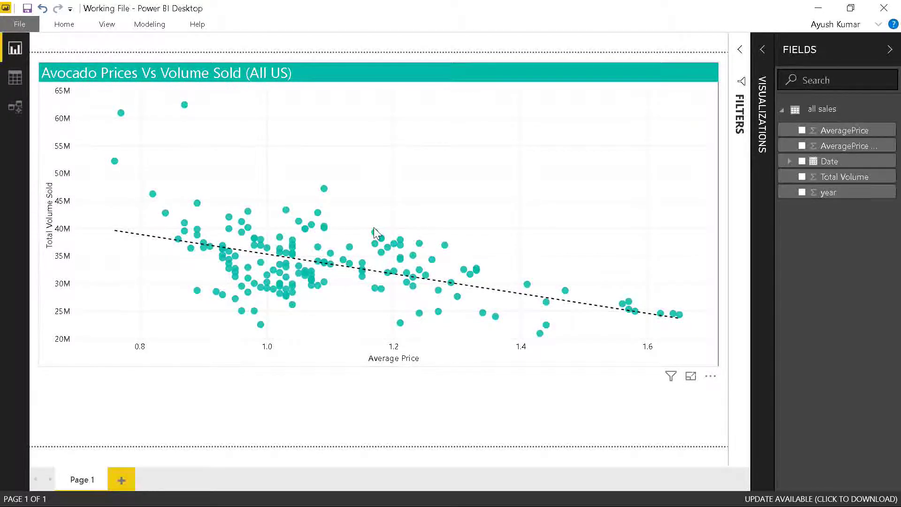
- Start a new What-if parameter named Avocado Price with the Fixed decimal number data type
{"action": "left_click", "coordinate": [43, 269]}
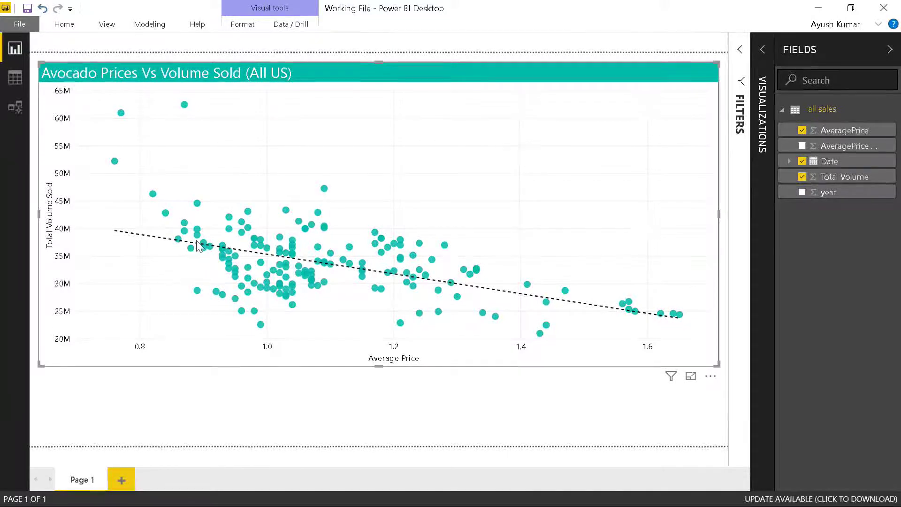
{"action": "left_click", "coordinate": [149, 26]}
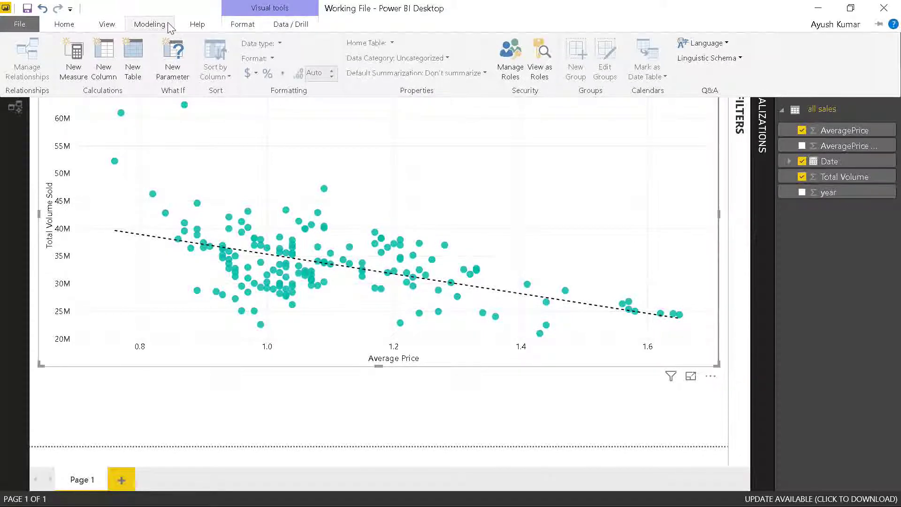
{"action": "left_click", "coordinate": [178, 71]}
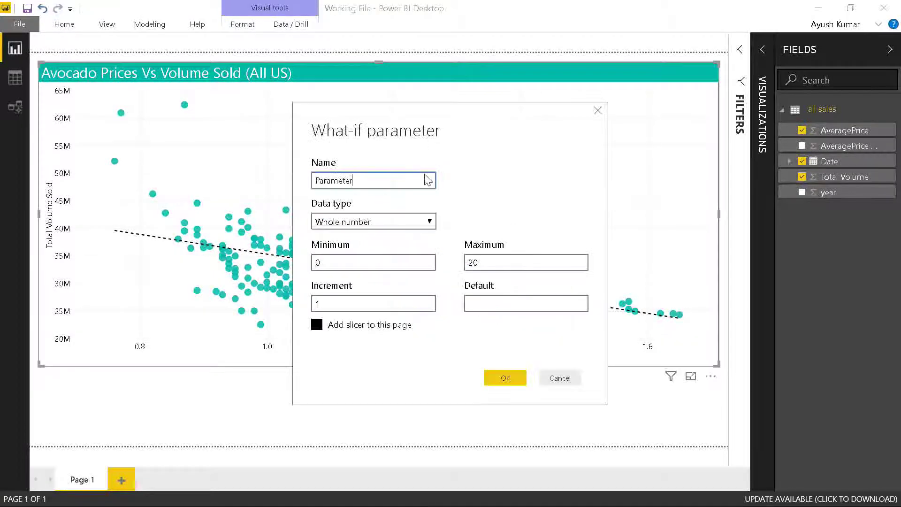
{"action": "double_click", "coordinate": [378, 181]}
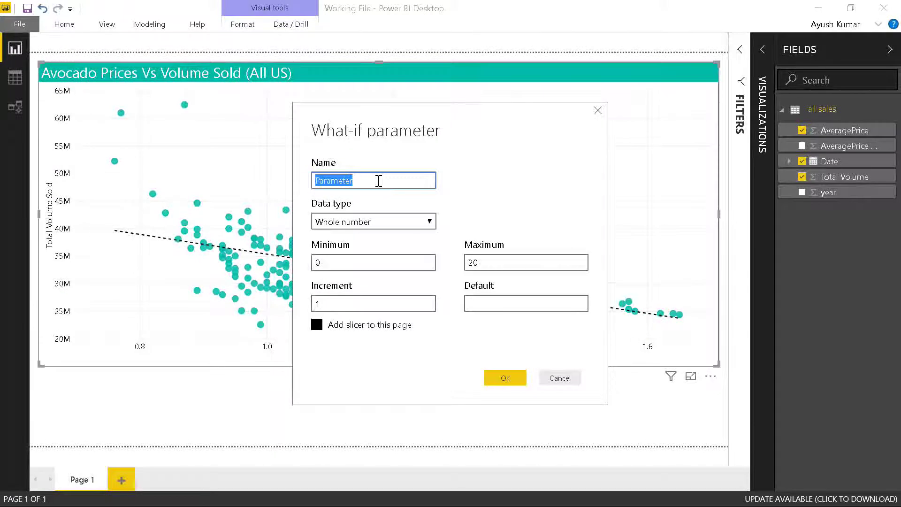
{"action": "type", "text": "Av"}
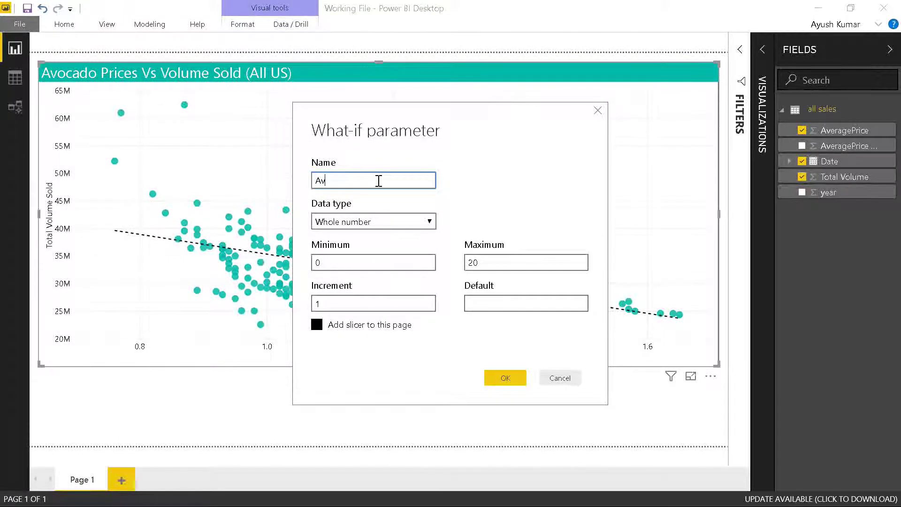
{"action": "type", "text": "ocad"}
{"action": "type", "text": "o "}
{"action": "type", "text": "O"}
{"action": "type", "text": "Pric"}
{"action": "type", "text": "e"}
{"action": "left_click", "coordinate": [423, 221]}
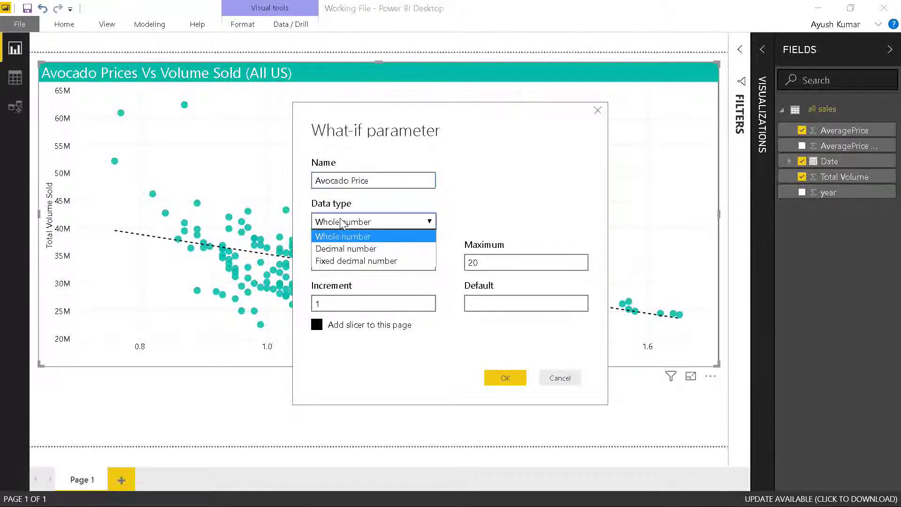
{"action": "left_click", "coordinate": [343, 261]}
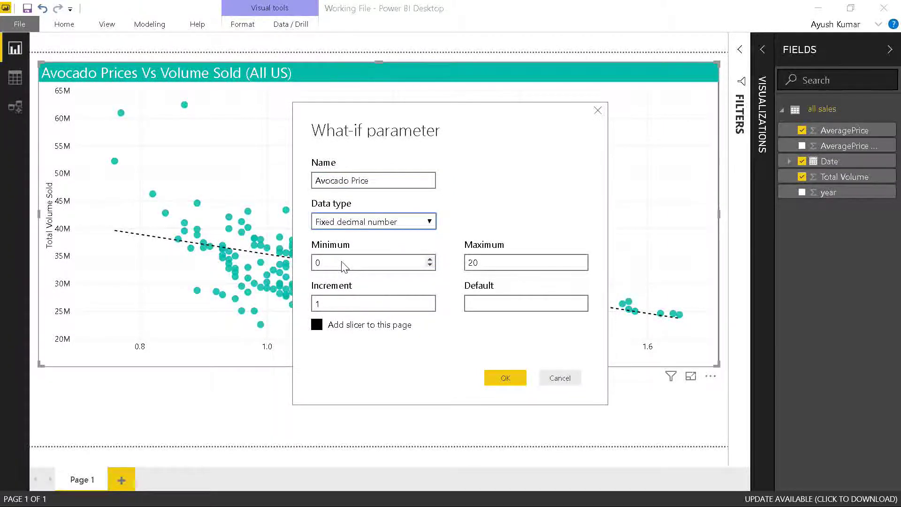
- Set the parameter's minimum to 0.8, maximum to 1.6 and increment to 0.1, then confirm
{"action": "left_click", "coordinate": [404, 264]}
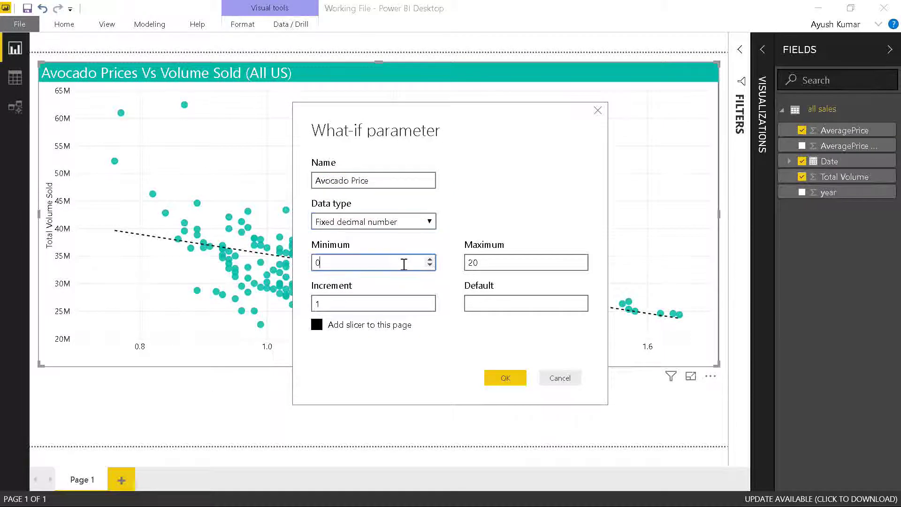
{"action": "type", "text": ".8"}
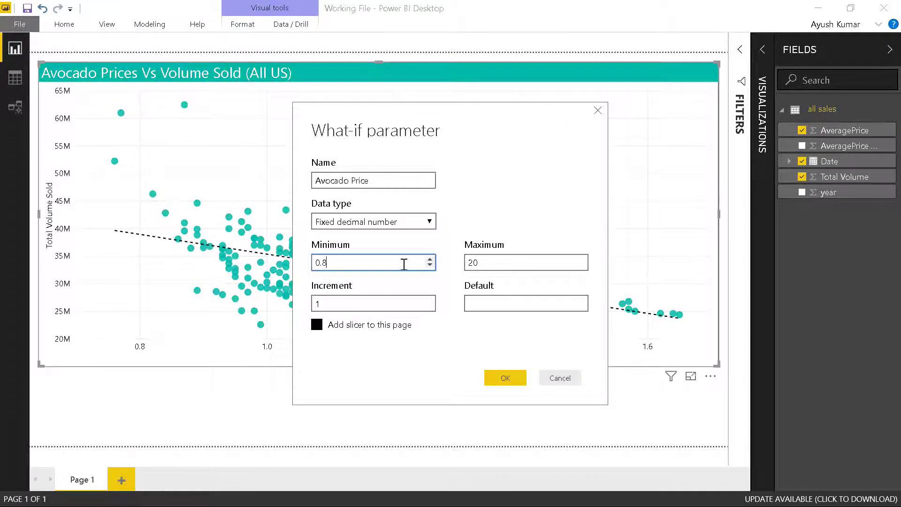
{"action": "double_click", "coordinate": [481, 261]}
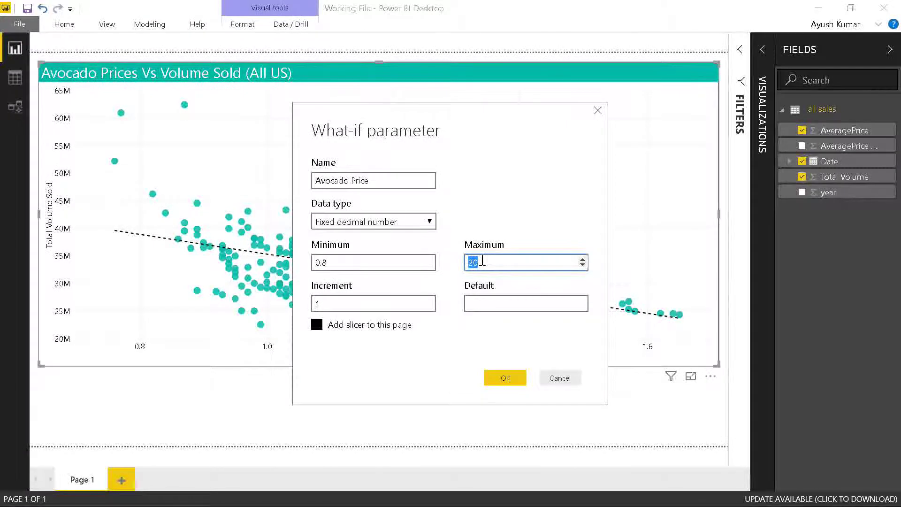
{"action": "type", "text": "1.6"}
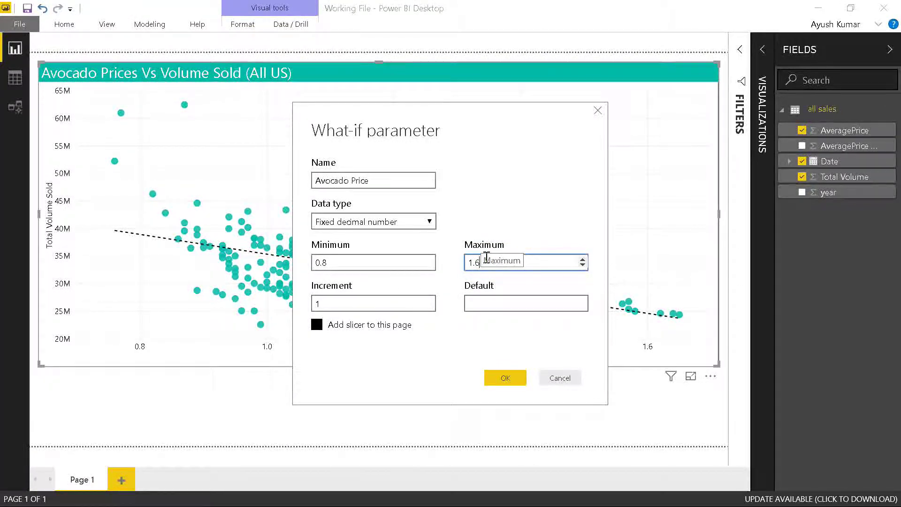
{"action": "left_click", "coordinate": [357, 308]}
{"action": "key", "text": "BackSpace"}
{"action": "type", "text": "0"}
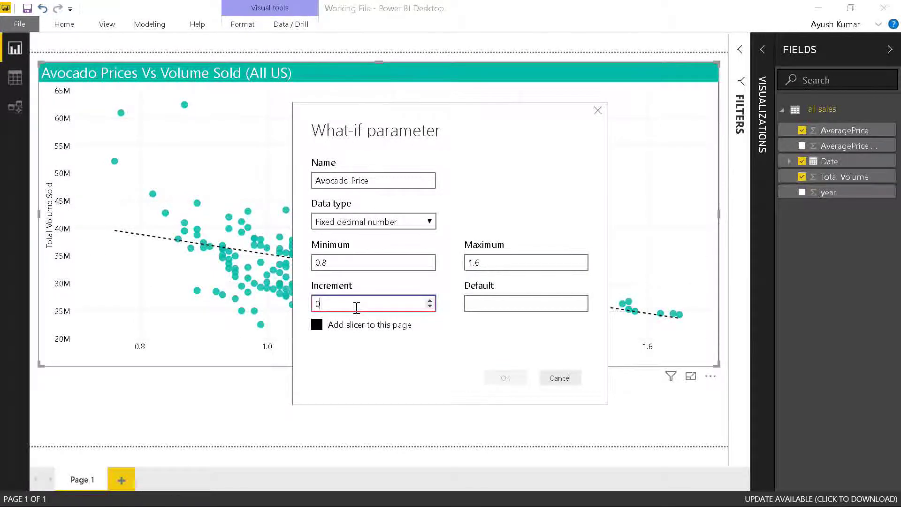
{"action": "type", "text": ".1"}
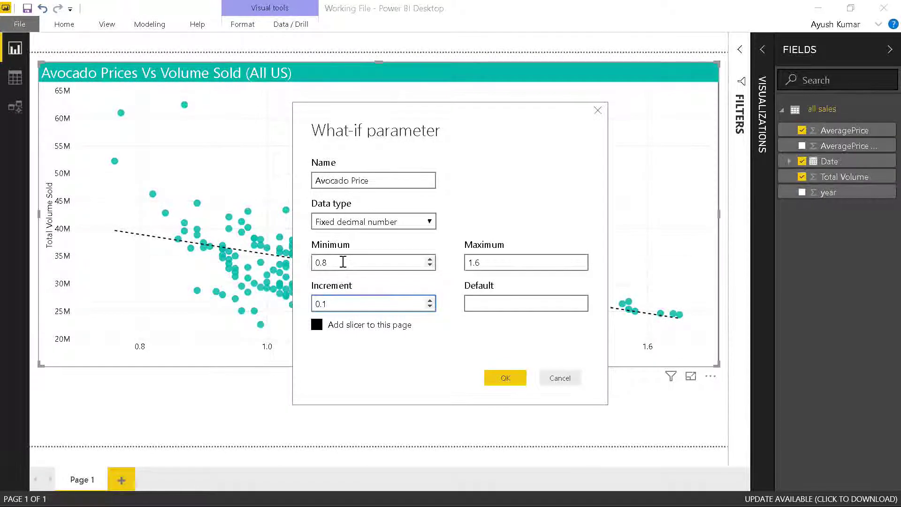
{"action": "left_click", "coordinate": [323, 263]}
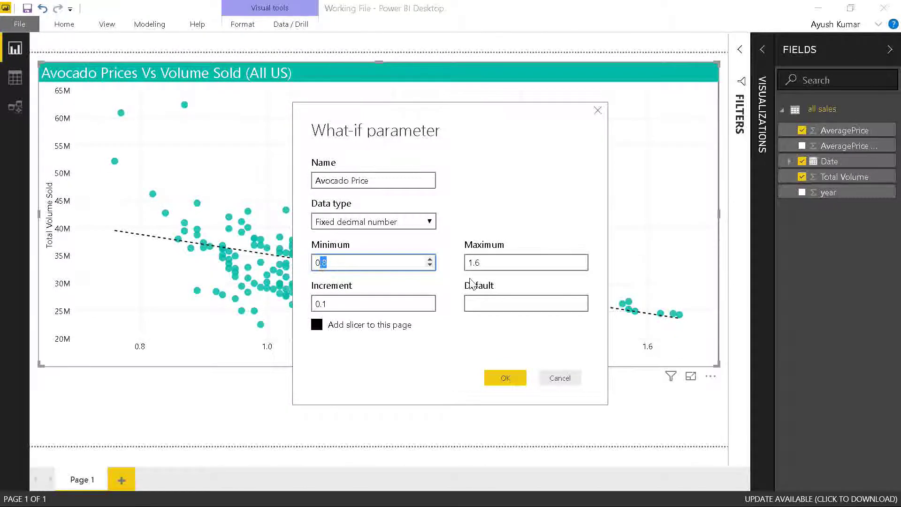
{"action": "left_click", "coordinate": [492, 263]}
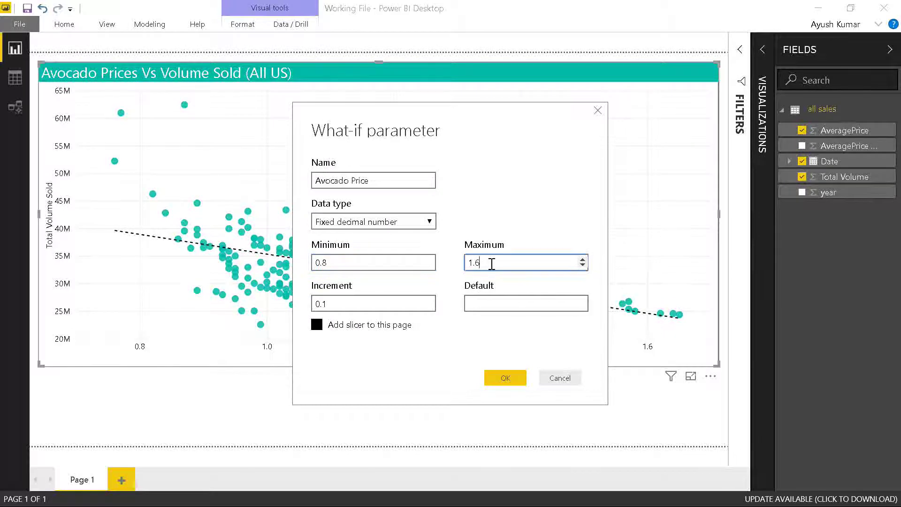
{"action": "left_click", "coordinate": [335, 304]}
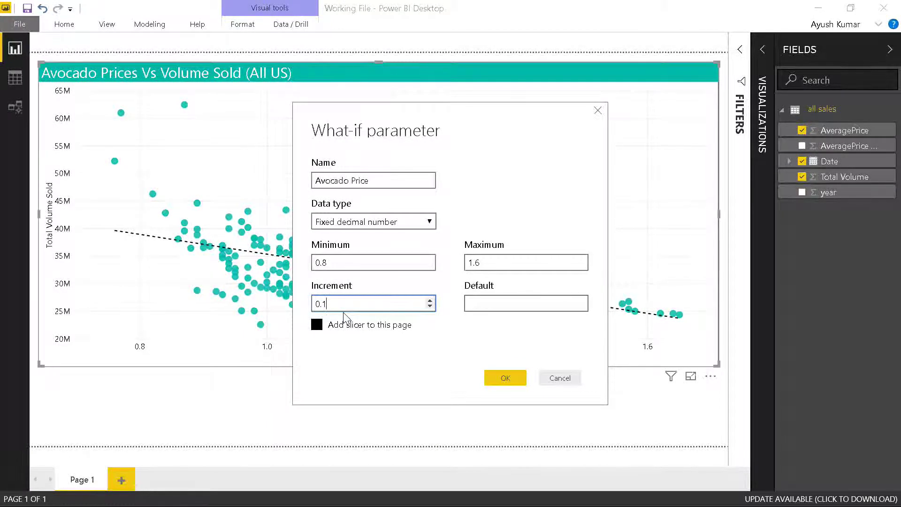
{"action": "left_click", "coordinate": [511, 377]}
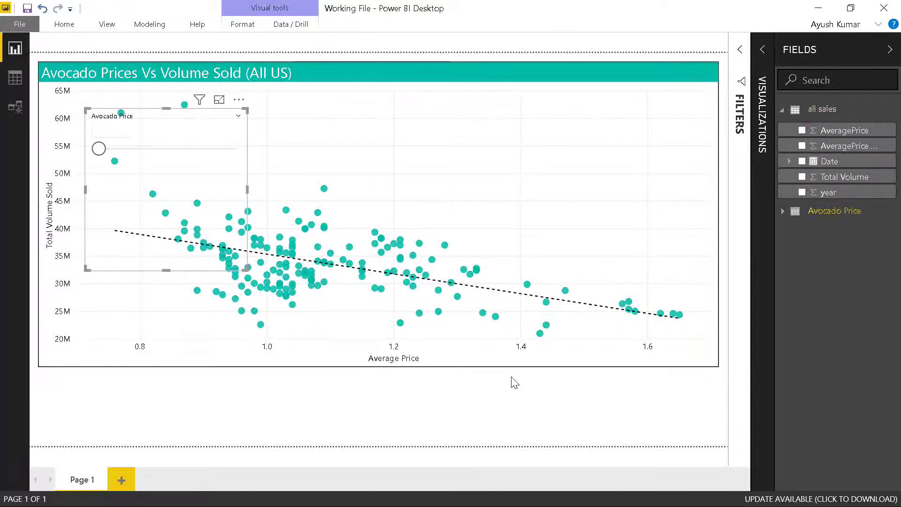
- Expand the Avocado Price table and review its GENERATESERIES column and Avocado Price Value measure
{"action": "left_click", "coordinate": [783, 212]}
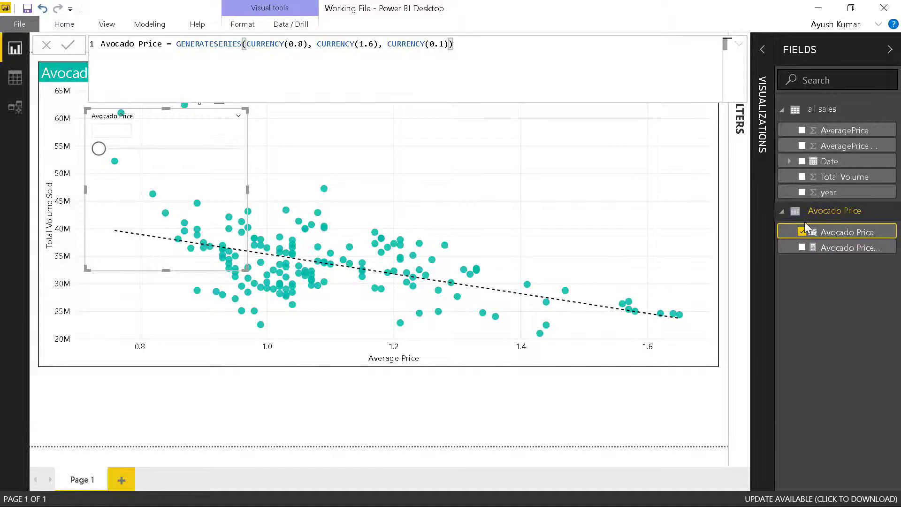
{"action": "left_click", "coordinate": [851, 249]}
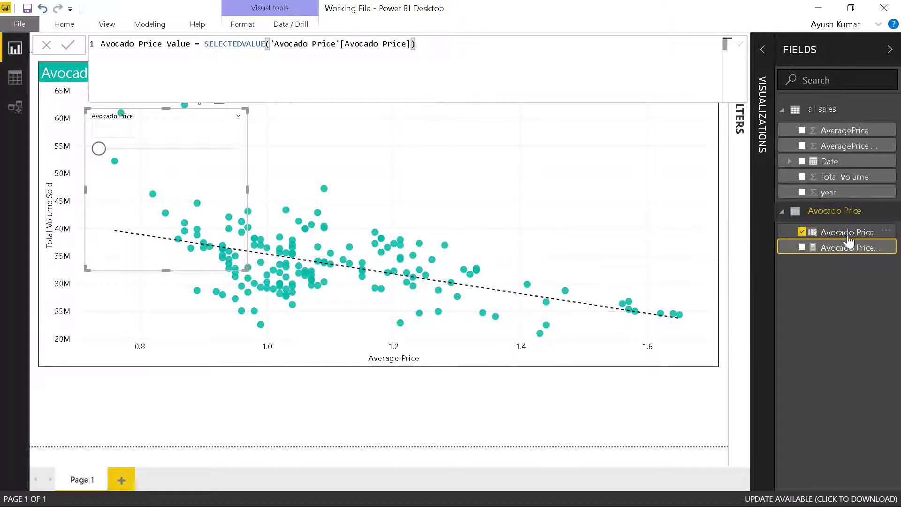
{"action": "left_click", "coordinate": [848, 232]}
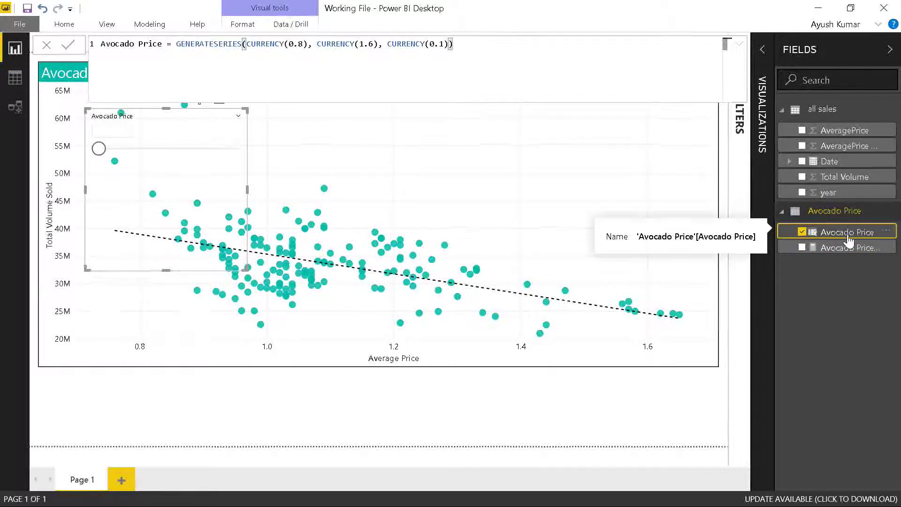
{"action": "left_click", "coordinate": [143, 28]}
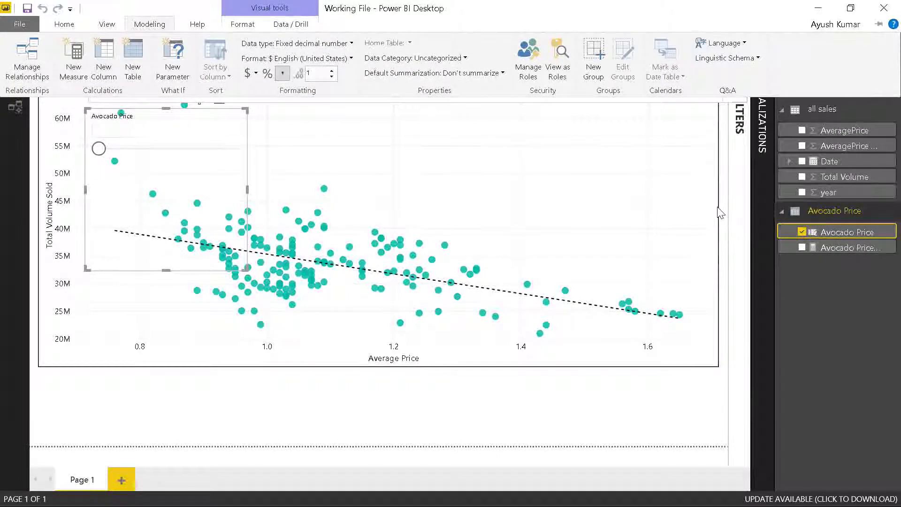
{"action": "left_click", "coordinate": [838, 253]}
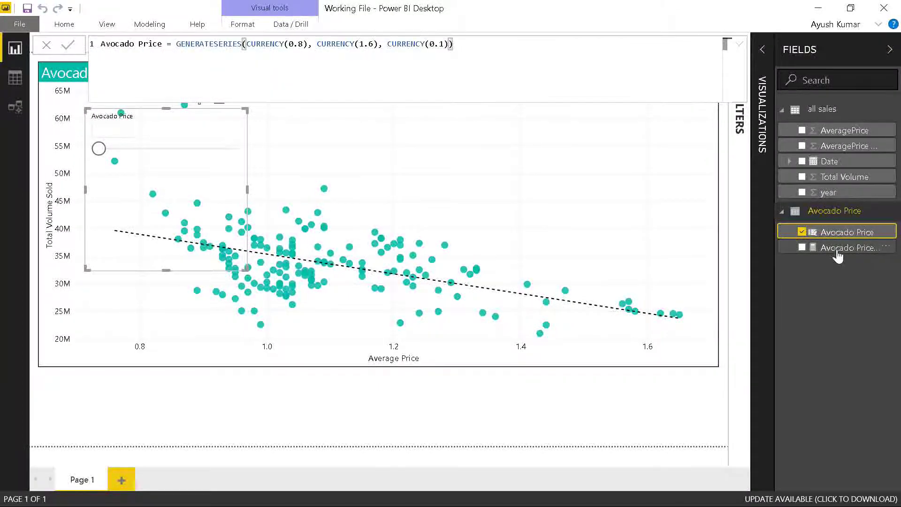
{"action": "left_click", "coordinate": [837, 249]}
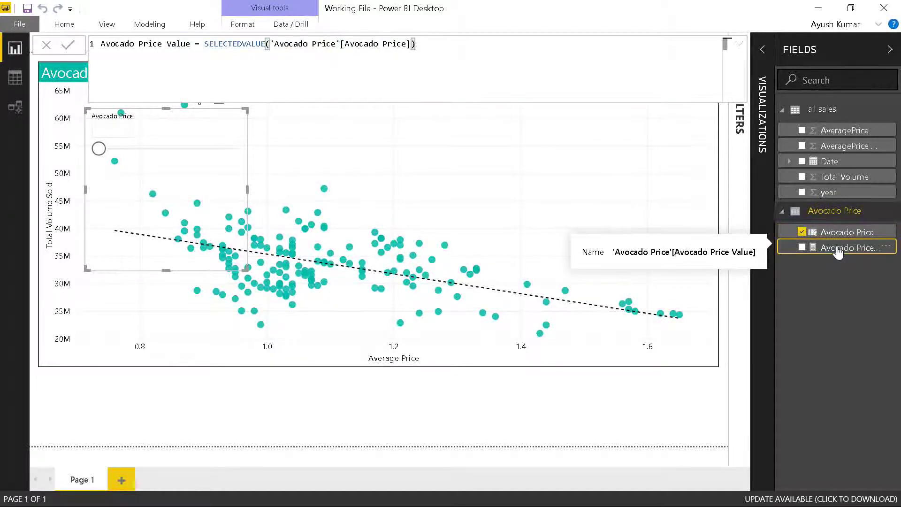
- Give Avocado Price Value 1 decimal place, check its SELECTEDVALUE formula, and move the slicer below the chart
{"action": "left_click", "coordinate": [141, 27]}
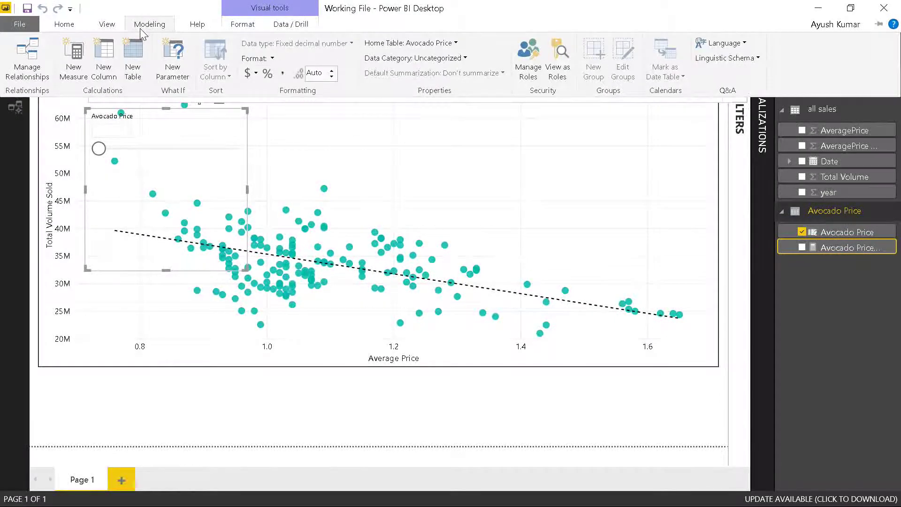
{"action": "left_click", "coordinate": [333, 76]}
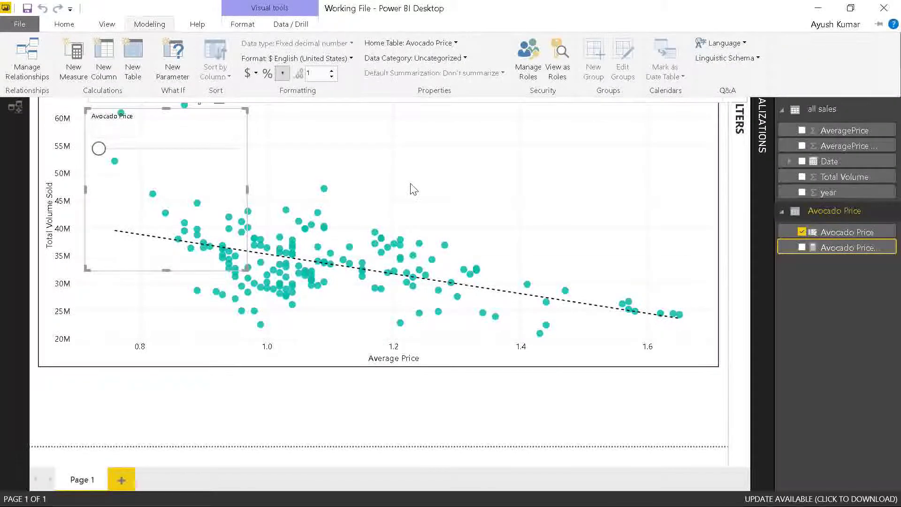
{"action": "left_click", "coordinate": [167, 120]}
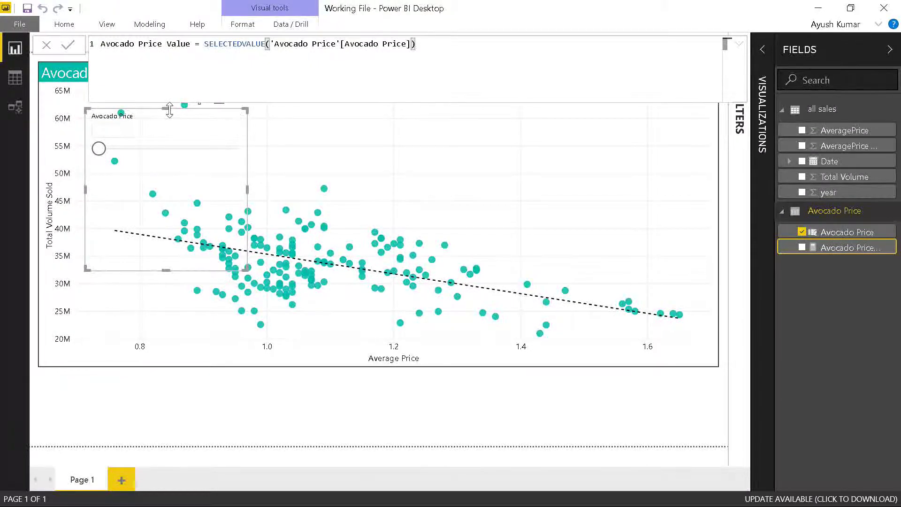
{"action": "left_click", "coordinate": [740, 44]}
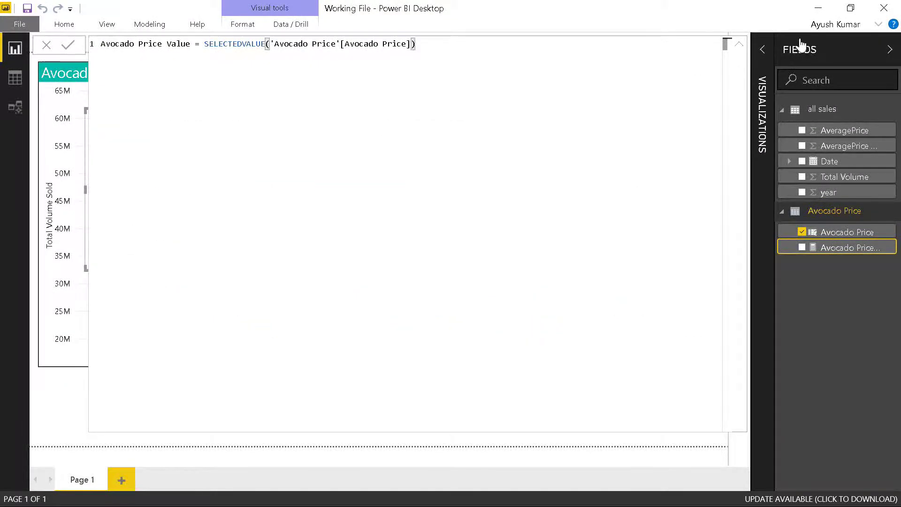
{"action": "left_click", "coordinate": [740, 47]}
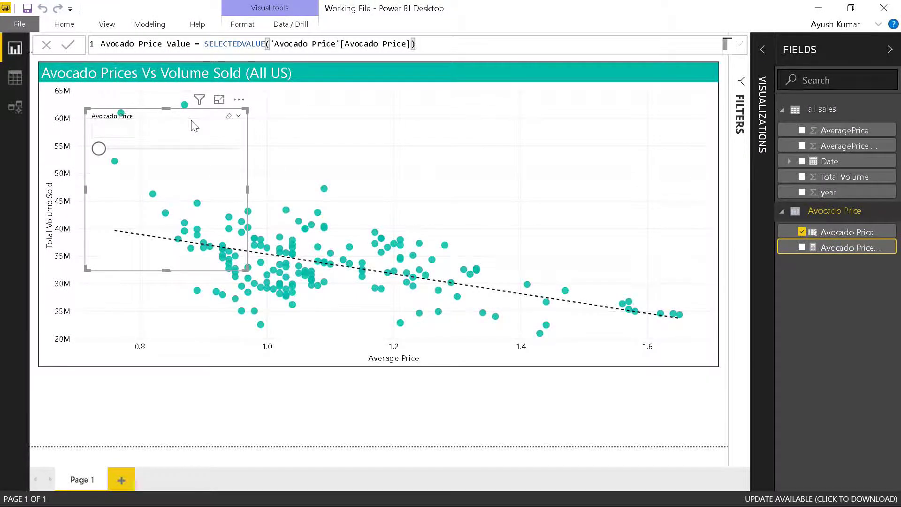
{"action": "left_click_drag", "start_coordinate": [191, 125], "coordinate": [225, 311]}
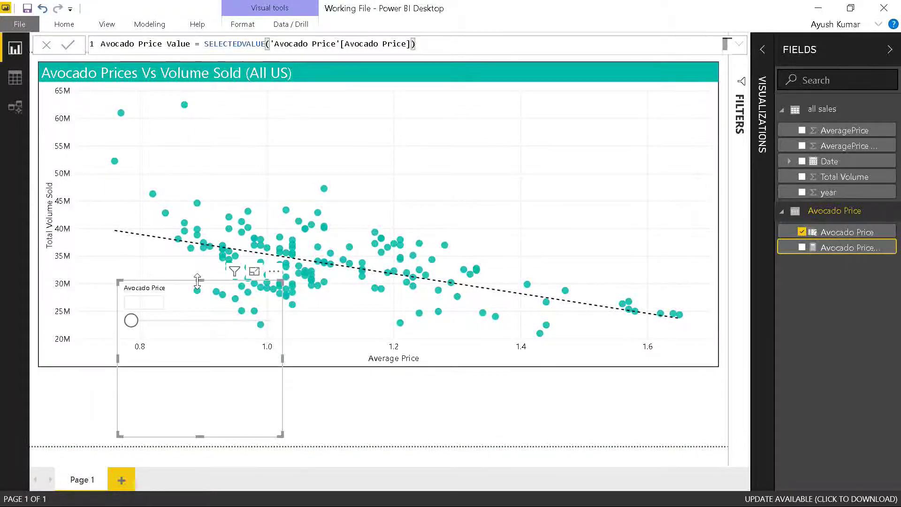
- Shorten the Avocado Price slicer and slide its selected price up to $1.6
{"action": "left_click_drag", "start_coordinate": [216, 280], "coordinate": [210, 381]}
{"action": "mouse_move", "coordinate": [131, 416]}
{"action": "left_mouse_down"}
{"action": "mouse_move", "coordinate": [143, 417]}
{"action": "mouse_move", "coordinate": [130, 418]}
{"action": "left_mouse_up"}
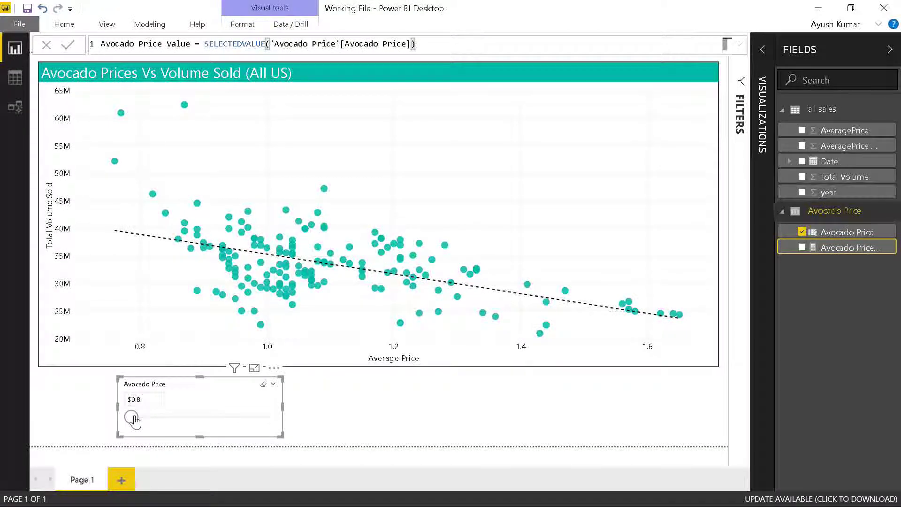
{"action": "left_click_drag", "start_coordinate": [132, 419], "coordinate": [269, 421]}
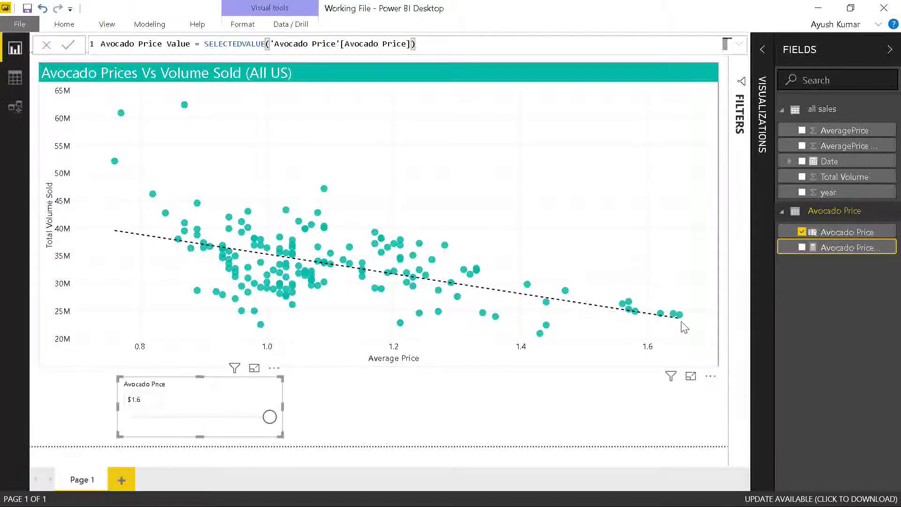
- Create a new measure in the Avocado Price table and paste the Sales Change % DAX formula
{"action": "left_click", "coordinate": [894, 212]}
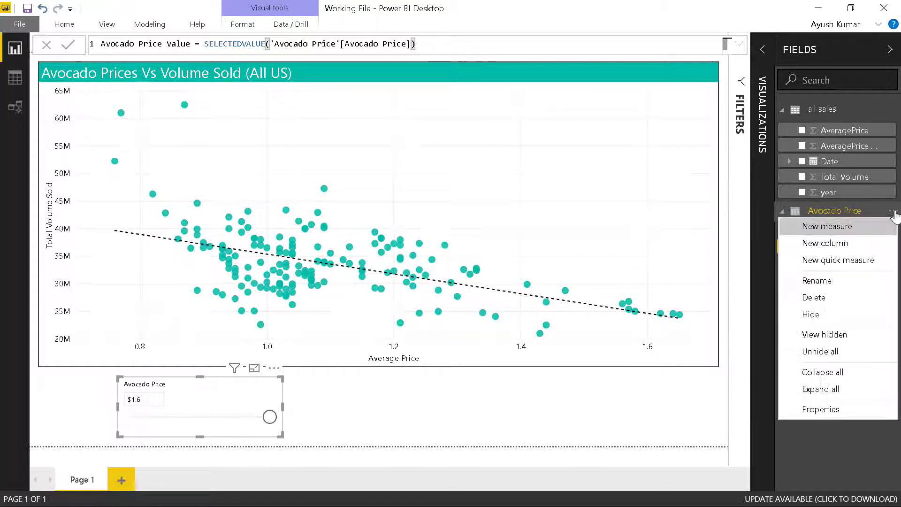
{"action": "left_click", "coordinate": [850, 226]}
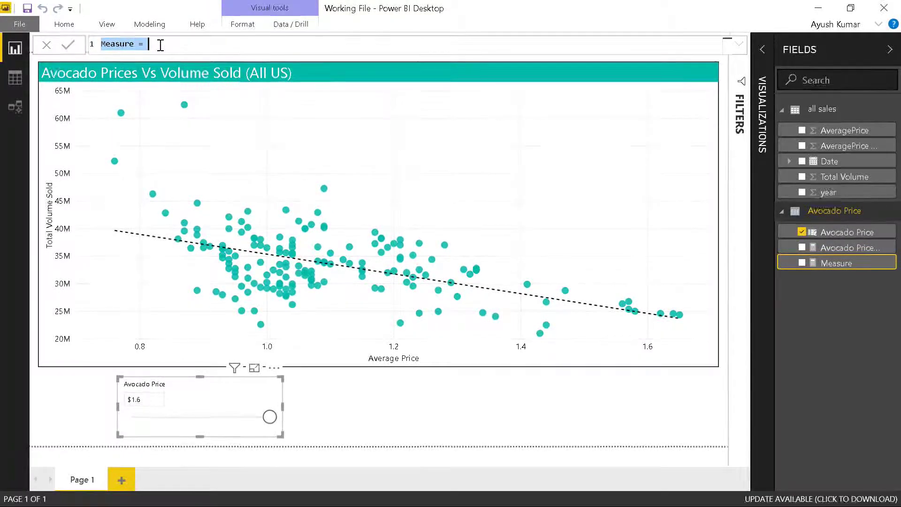
{"action": "type", "text": "Sales Change % = VAR Curr_Sales = CALCULATE(AVERAGE('all sales'[Total Volume]),FILTER('all sales',[AveragePrice Round]=1.0)) VAR New_Sales = CALCULATE(AVERAGE('all sales'[Total Volume]),FILTER('all sales',[AveragePrice Round]=[Avocado Price Value])) RETURN (New_Sales-Curr_Sales)/Curr_Sales"}
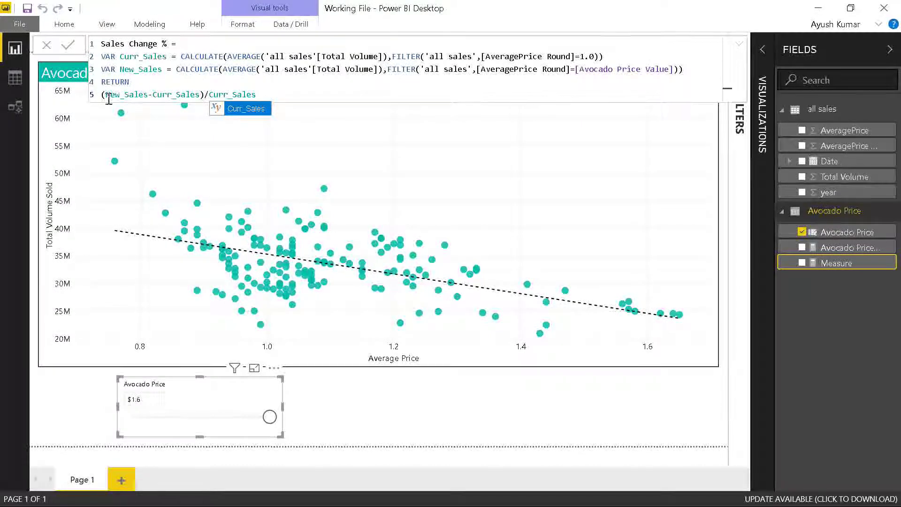
- Review the formula's New_Sales, Curr_Sales and 1.0 baseline terms, then commit the measure
{"action": "left_click_drag", "start_coordinate": [106, 96], "coordinate": [205, 101]}
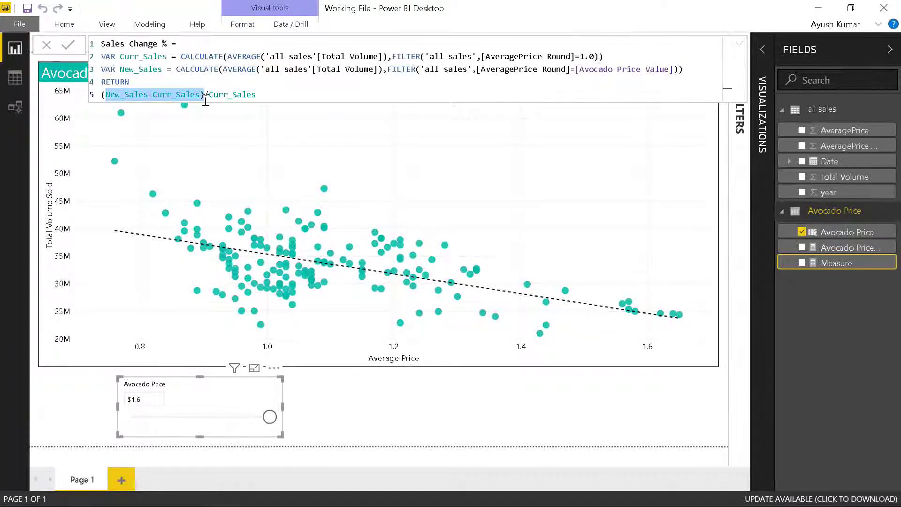
{"action": "left_click", "coordinate": [172, 96]}
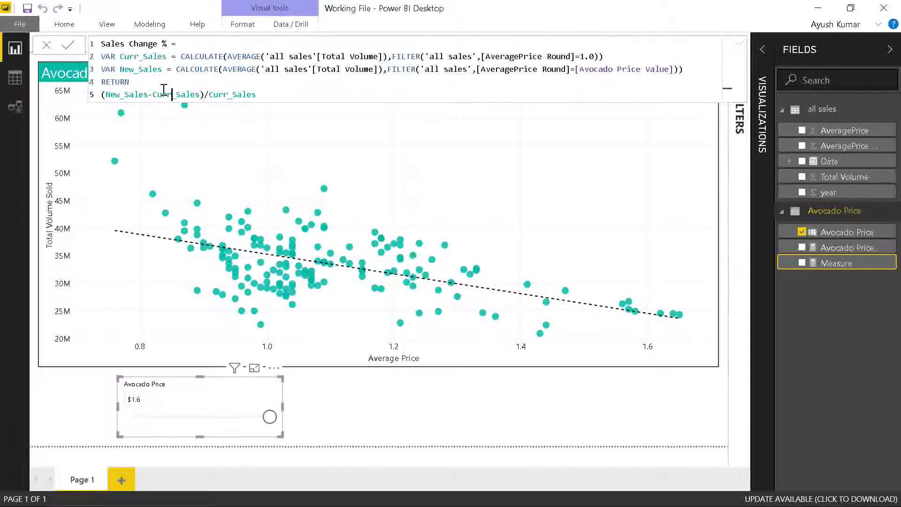
{"action": "left_click_drag", "start_coordinate": [152, 96], "coordinate": [201, 96]}
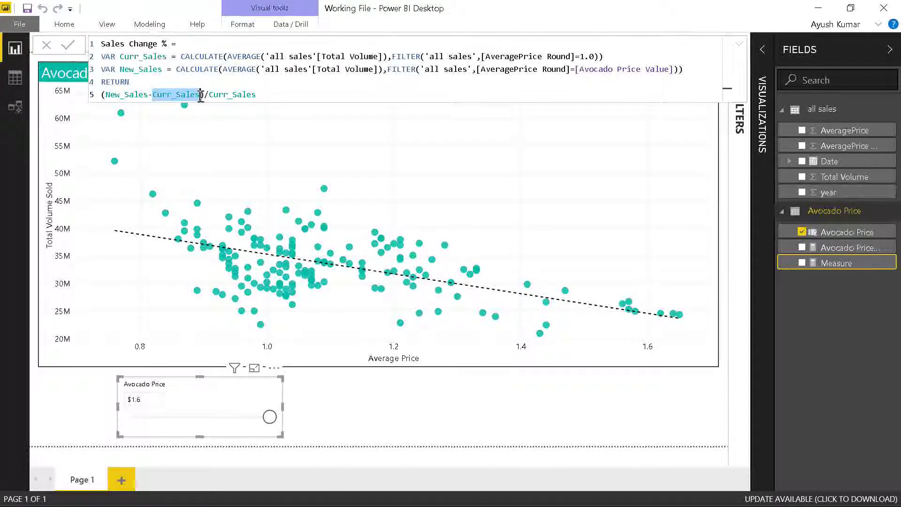
{"action": "double_click", "coordinate": [125, 95]}
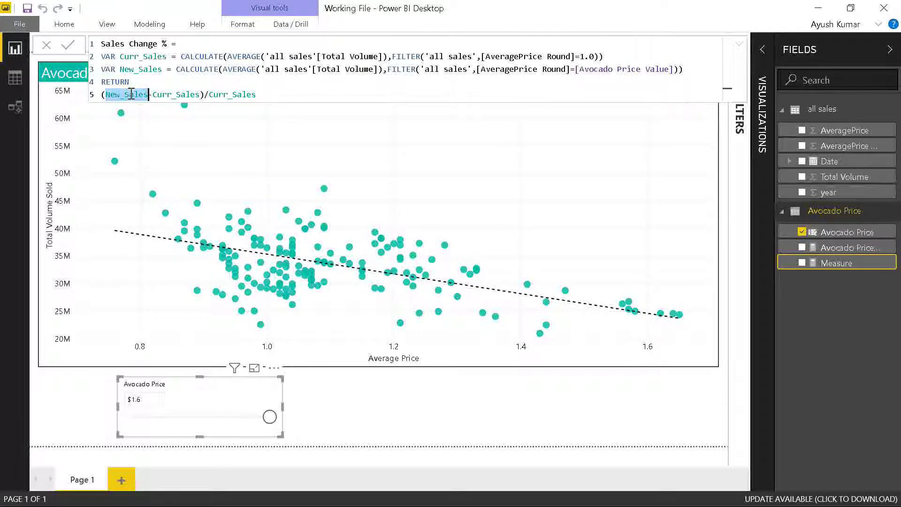
{"action": "left_click", "coordinate": [207, 94]}
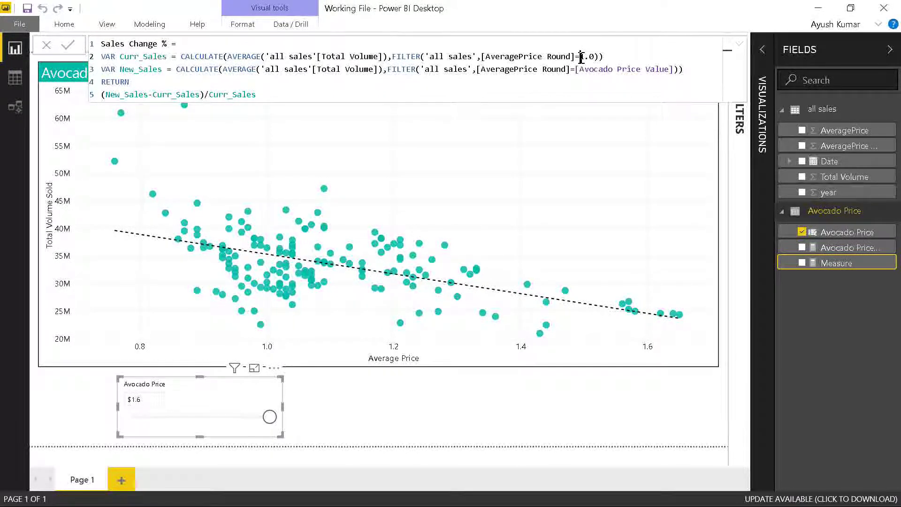
{"action": "left_click_drag", "start_coordinate": [580, 57], "coordinate": [594, 56]}
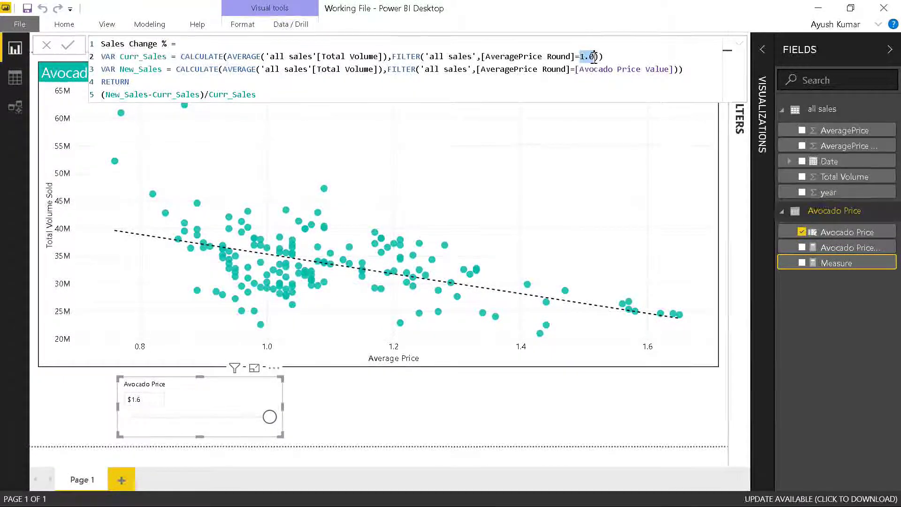
{"action": "left_click", "coordinate": [159, 70]}
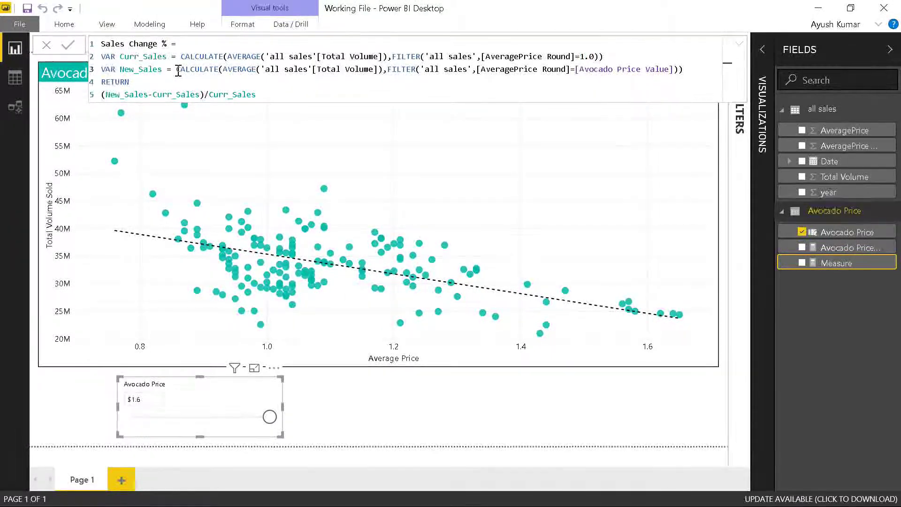
{"action": "left_click_drag", "start_coordinate": [178, 71], "coordinate": [685, 70]}
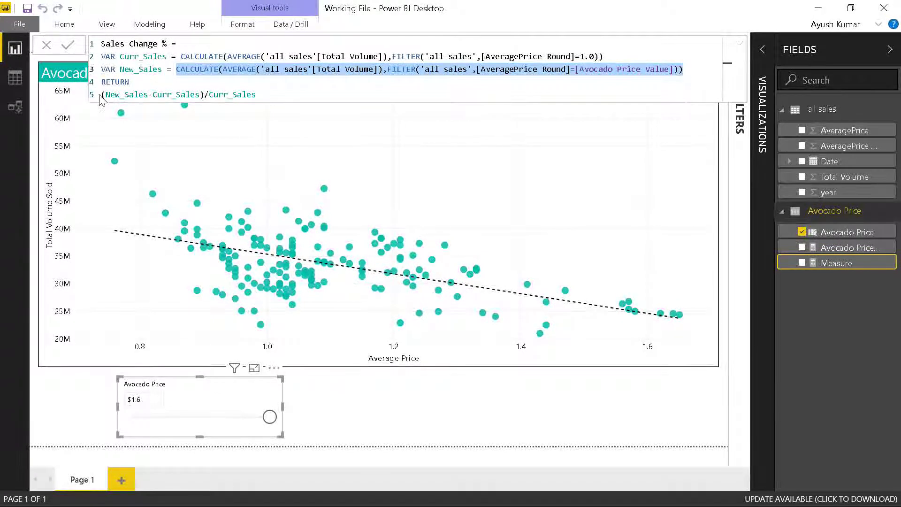
{"action": "left_click", "coordinate": [225, 95]}
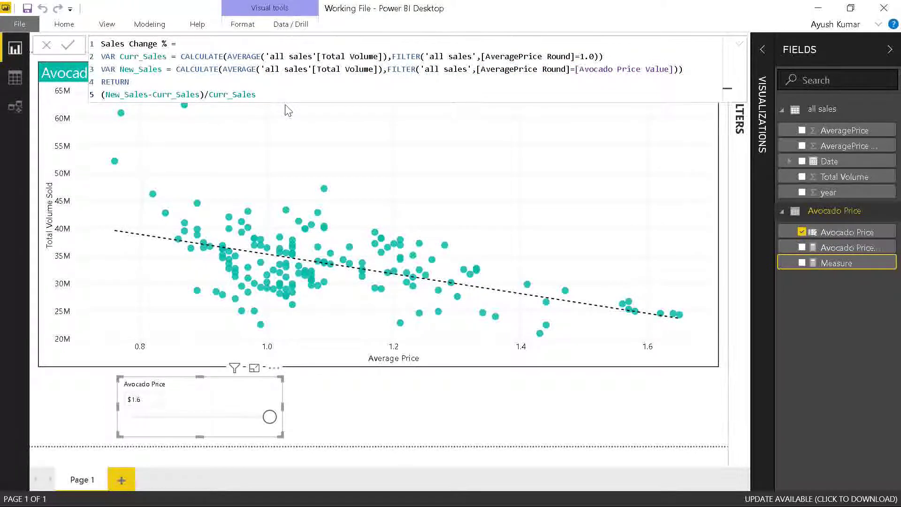
{"action": "left_click", "coordinate": [370, 405]}
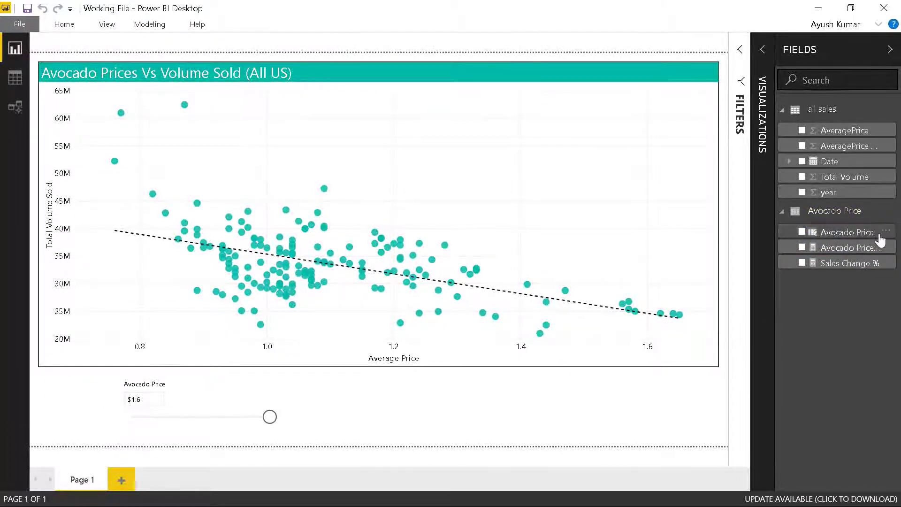
- Add a short card beside the slicer below the chart showing Sales Change %
{"action": "left_click", "coordinate": [761, 51]}
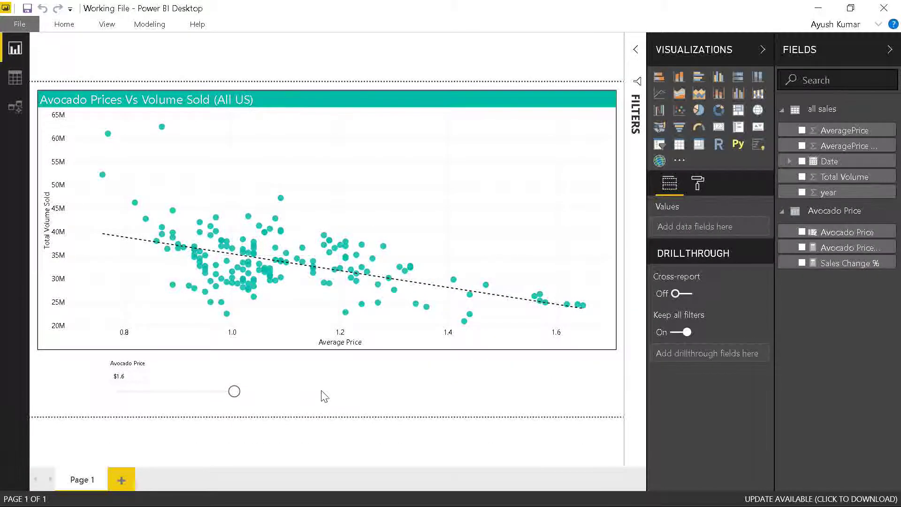
{"action": "left_click", "coordinate": [689, 147]}
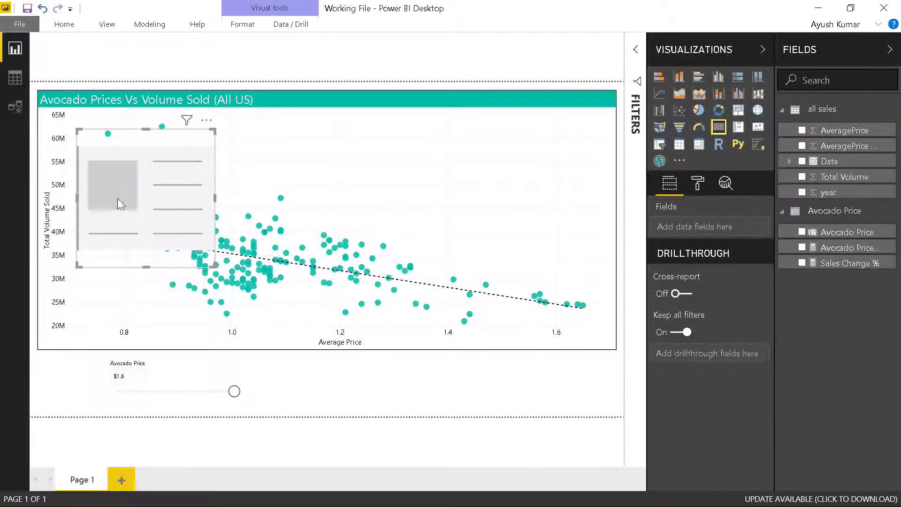
{"action": "left_click_drag", "start_coordinate": [197, 230], "coordinate": [363, 325]}
{"action": "left_click_drag", "start_coordinate": [382, 276], "coordinate": [389, 363]}
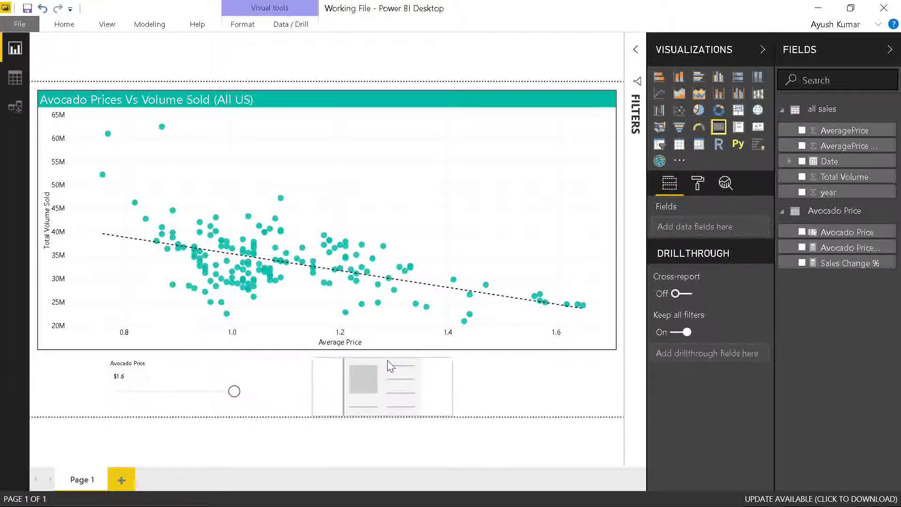
{"action": "left_click_drag", "start_coordinate": [384, 422], "coordinate": [381, 408]}
{"action": "left_click_drag", "start_coordinate": [853, 266], "coordinate": [400, 393]}
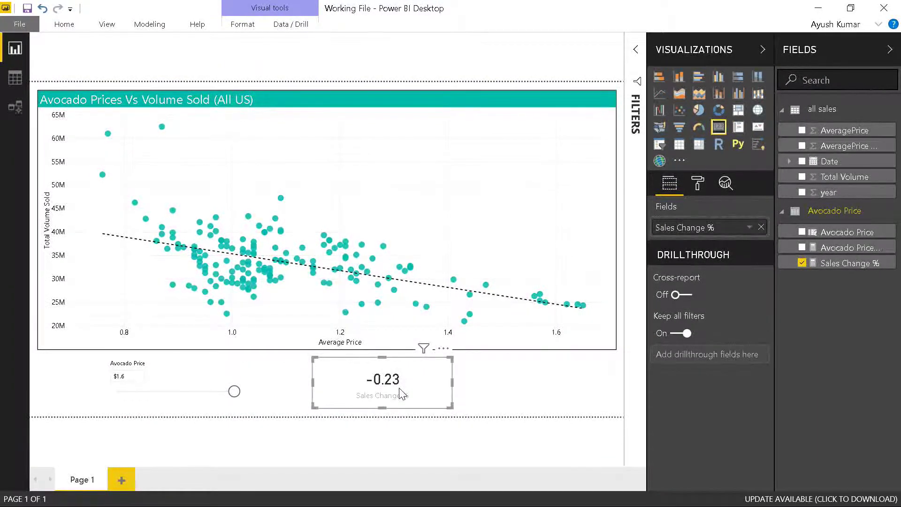
- Format Sales Change % as a percentage with one decimal place
{"action": "left_click", "coordinate": [148, 24]}
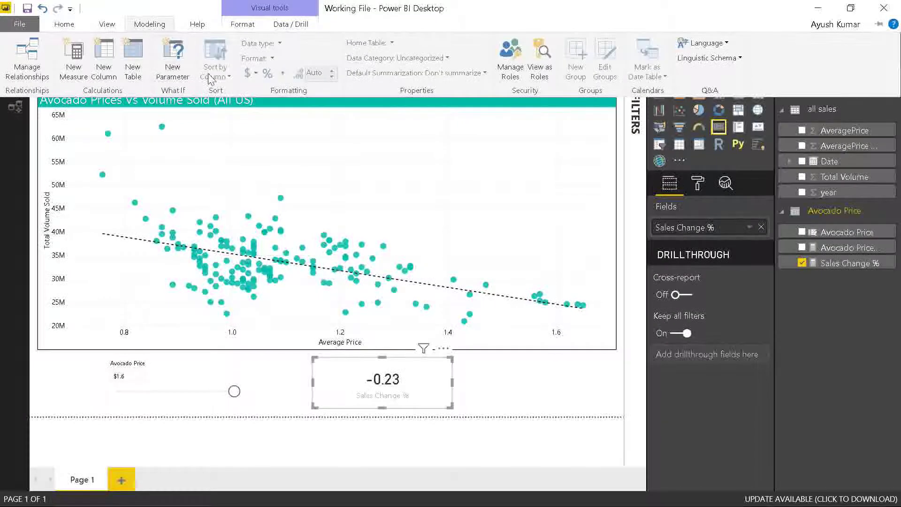
{"action": "left_click", "coordinate": [857, 265]}
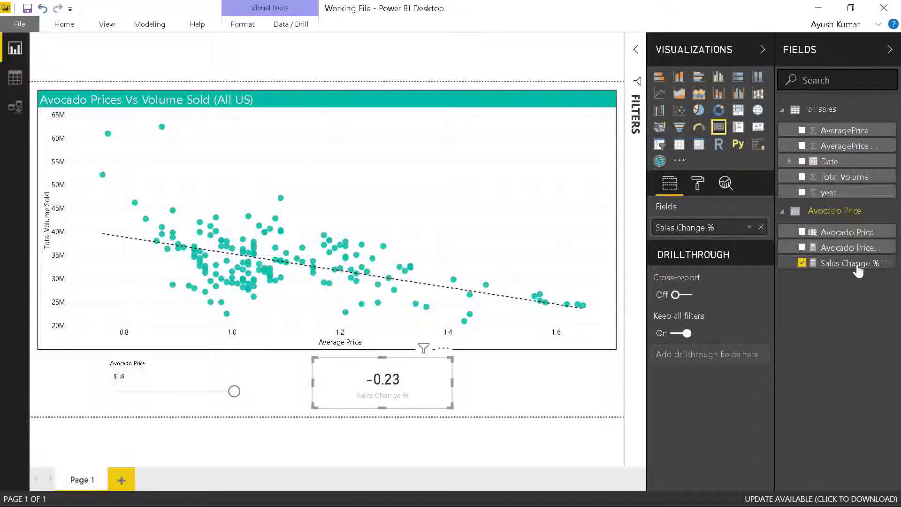
{"action": "left_click", "coordinate": [149, 24]}
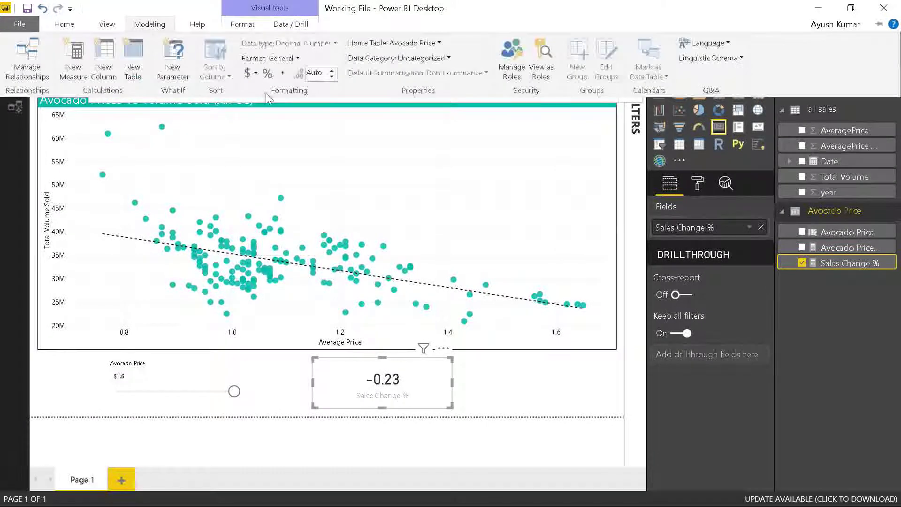
{"action": "left_click", "coordinate": [268, 73]}
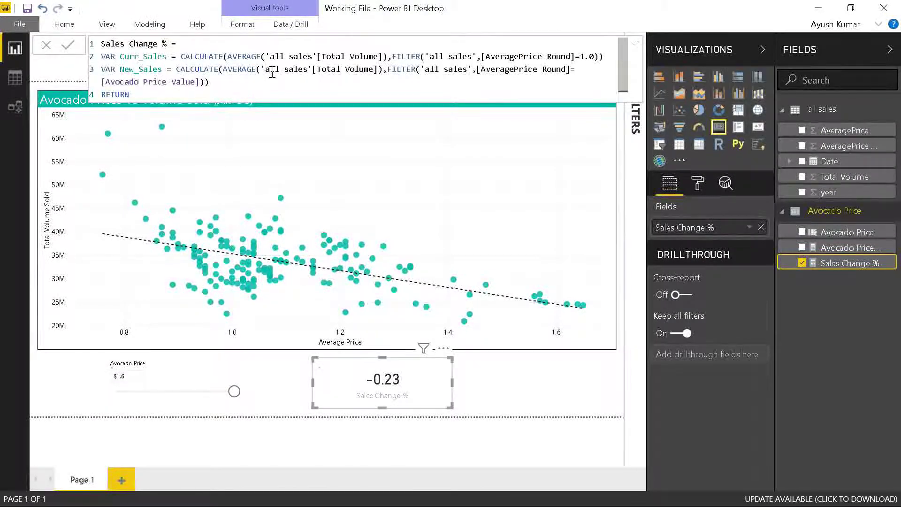
{"action": "left_click", "coordinate": [150, 24]}
{"action": "left_click", "coordinate": [333, 77]}
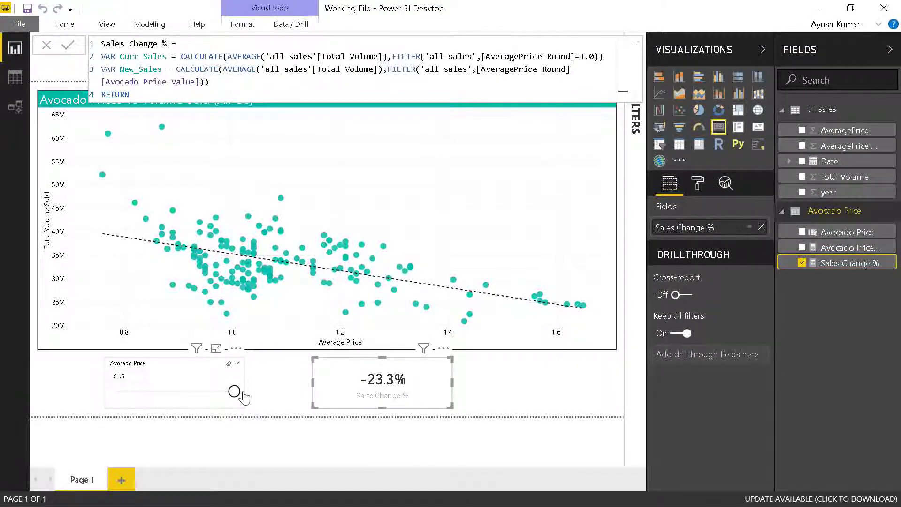
- Lower the Avocado Price slicer through $0.9 to $0.8, checking the card reads 53.3%
{"action": "left_click_drag", "start_coordinate": [237, 393], "coordinate": [143, 396]}
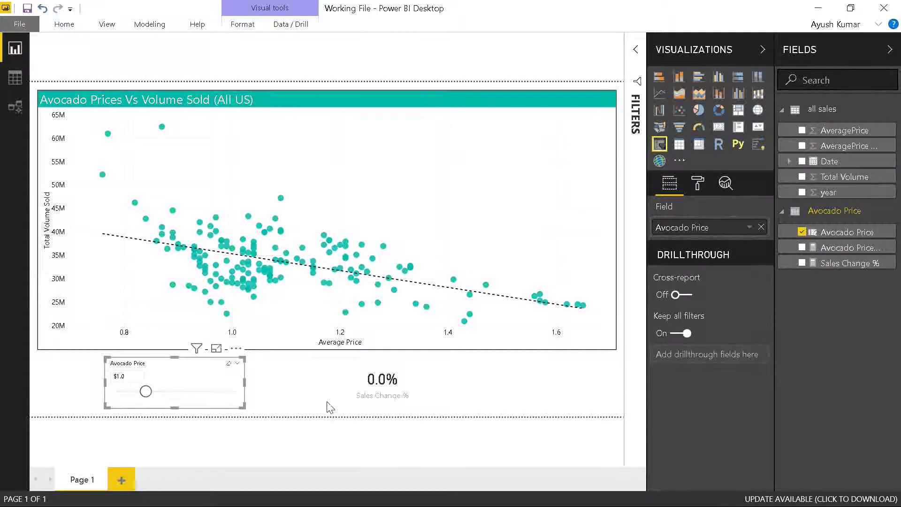
{"action": "left_click", "coordinate": [432, 392]}
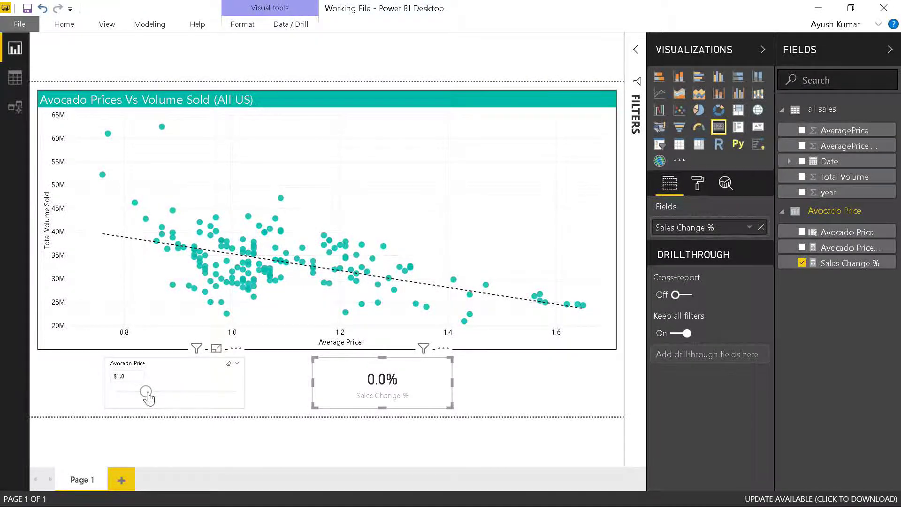
{"action": "left_click_drag", "start_coordinate": [147, 398], "coordinate": [135, 398]}
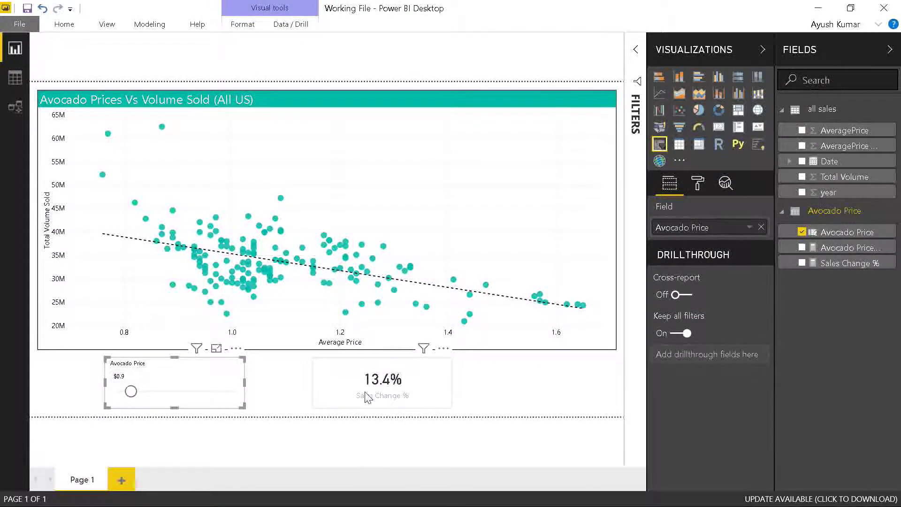
{"action": "mouse_move", "coordinate": [385, 389]}
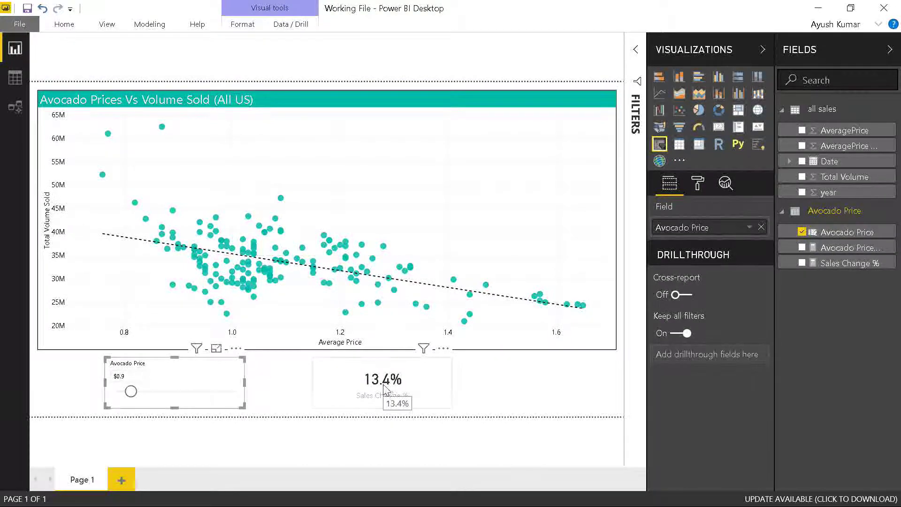
{"action": "left_click_drag", "start_coordinate": [131, 391], "coordinate": [117, 394]}
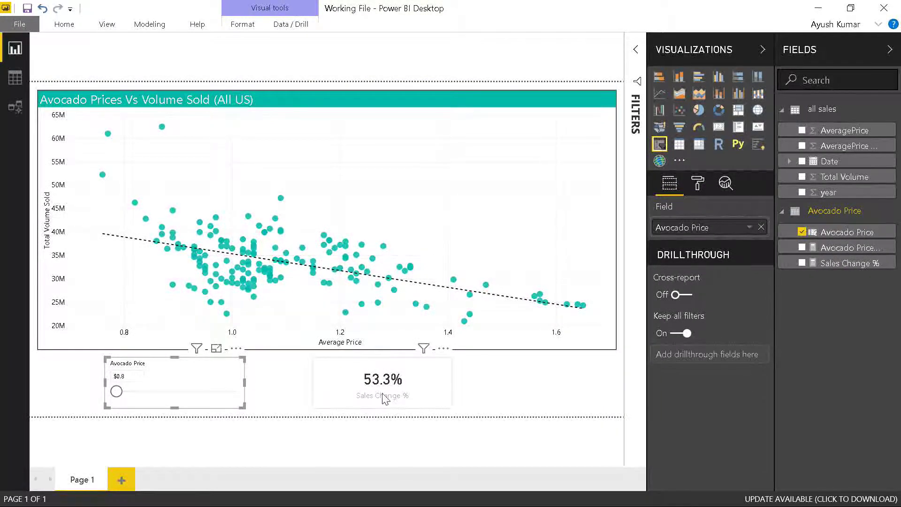
{"action": "left_click", "coordinate": [356, 389]}
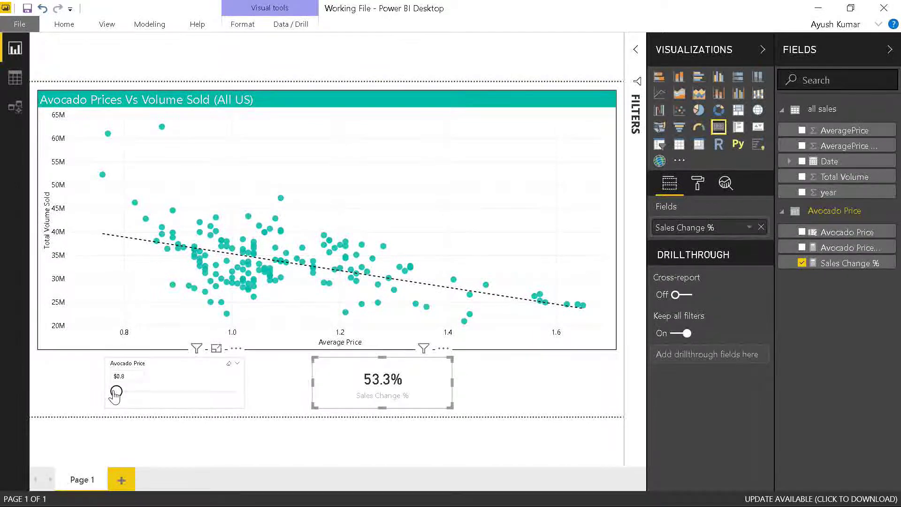
- Step the slicer price from $0.9 through $1.1–$1.3 up to $1.4, watching the Sales Change % card
{"action": "left_click_drag", "start_coordinate": [115, 393], "coordinate": [162, 392]}
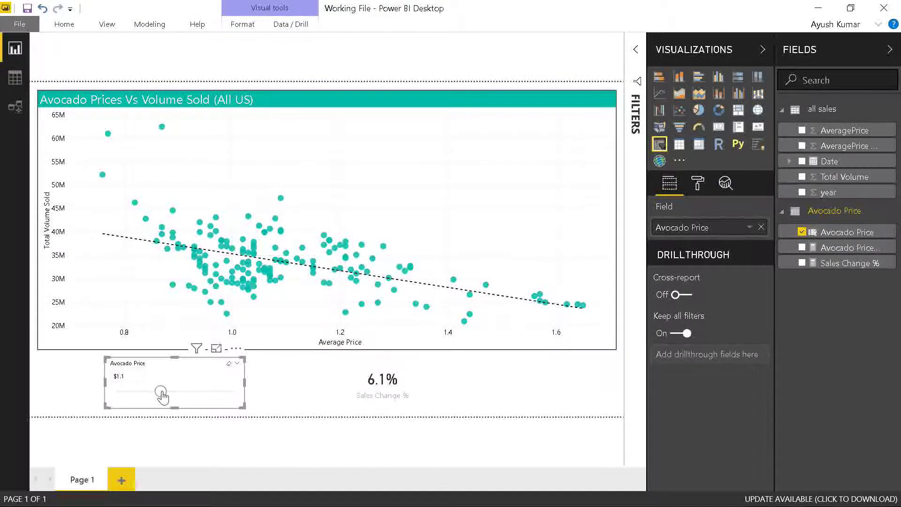
{"action": "left_click_drag", "start_coordinate": [163, 397], "coordinate": [175, 398]}
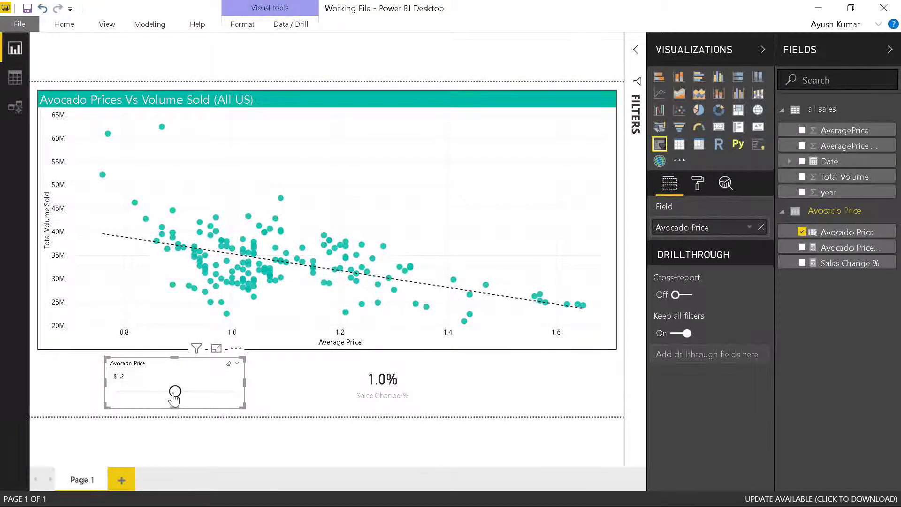
{"action": "left_click_drag", "start_coordinate": [175, 394], "coordinate": [190, 394]}
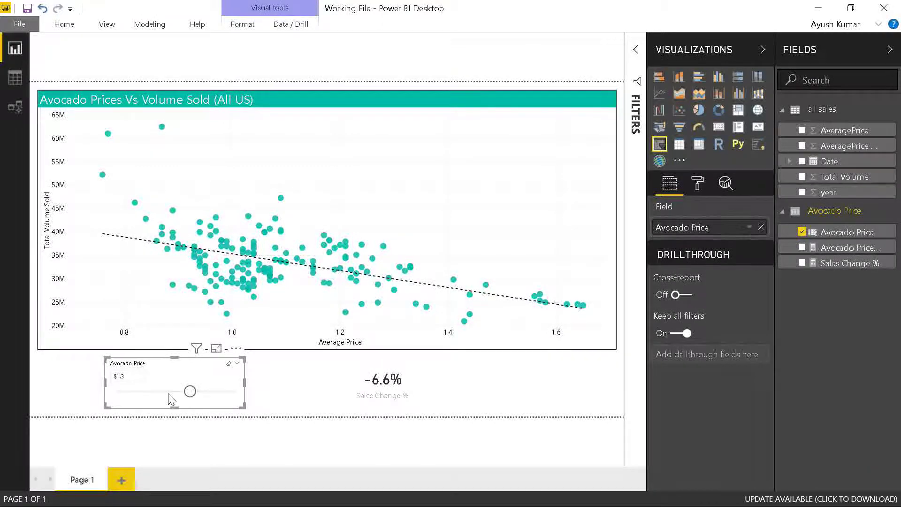
{"action": "left_click_drag", "start_coordinate": [190, 392], "coordinate": [177, 396]}
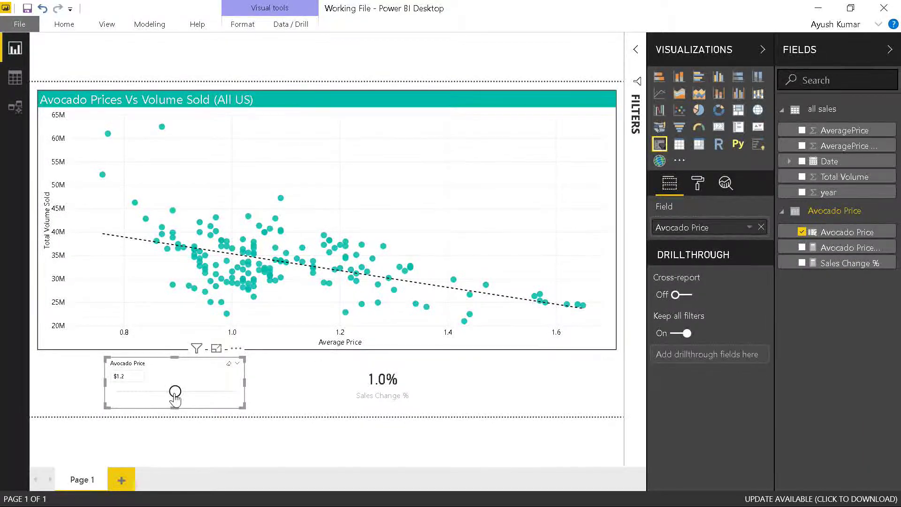
{"action": "mouse_move", "coordinate": [175, 394]}
{"action": "left_mouse_down"}
{"action": "mouse_move", "coordinate": [137, 401]}
{"action": "mouse_move", "coordinate": [161, 398]}
{"action": "left_mouse_up"}
{"action": "left_click_drag", "start_coordinate": [173, 396], "coordinate": [191, 397]}
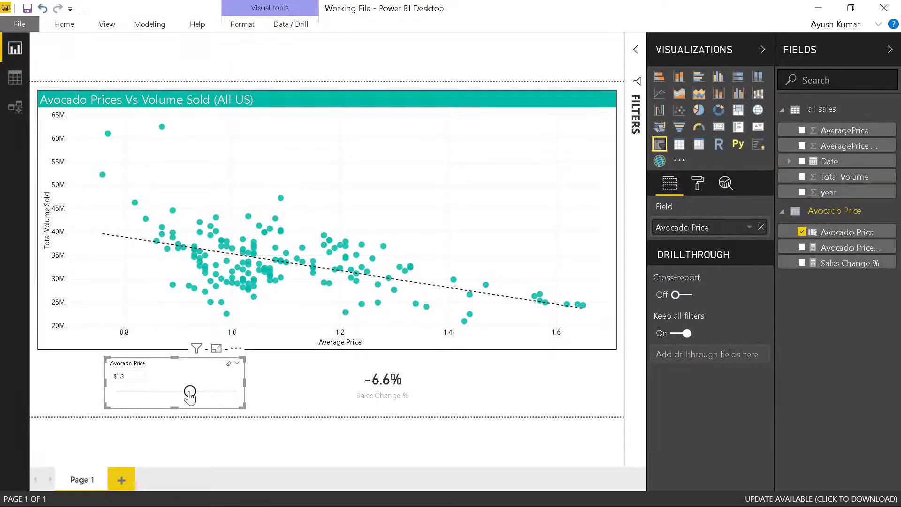
{"action": "left_click_drag", "start_coordinate": [190, 396], "coordinate": [234, 397]}
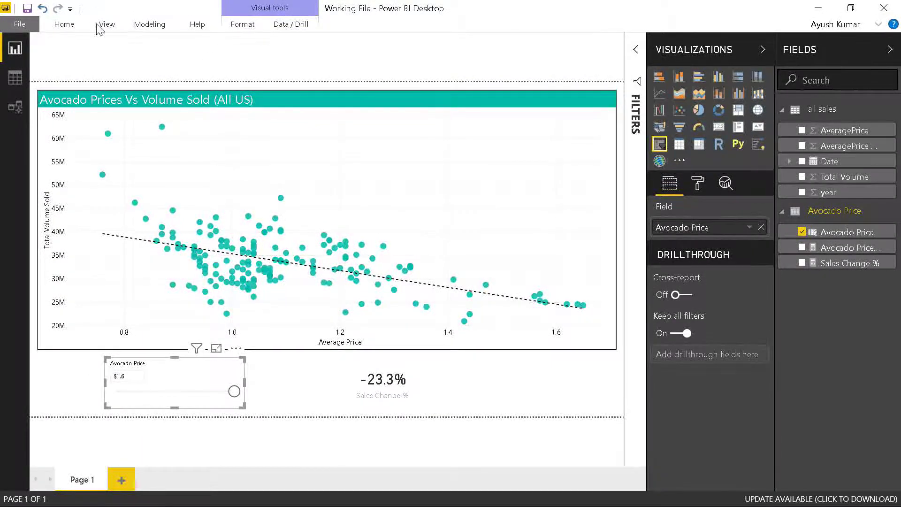
- Review the DAX behind the Avocado Price table and the Avocado Price Value and Sales Change % measures
{"action": "left_click", "coordinate": [150, 24]}
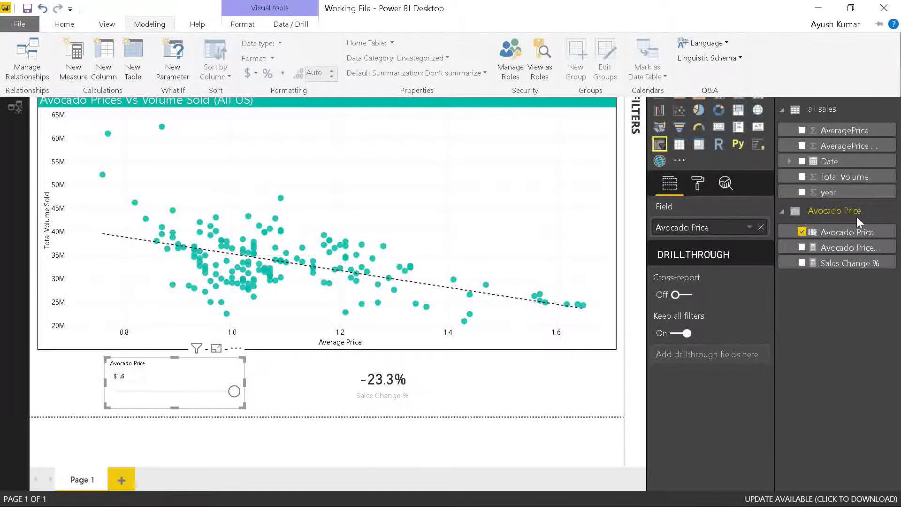
{"action": "left_click", "coordinate": [881, 213]}
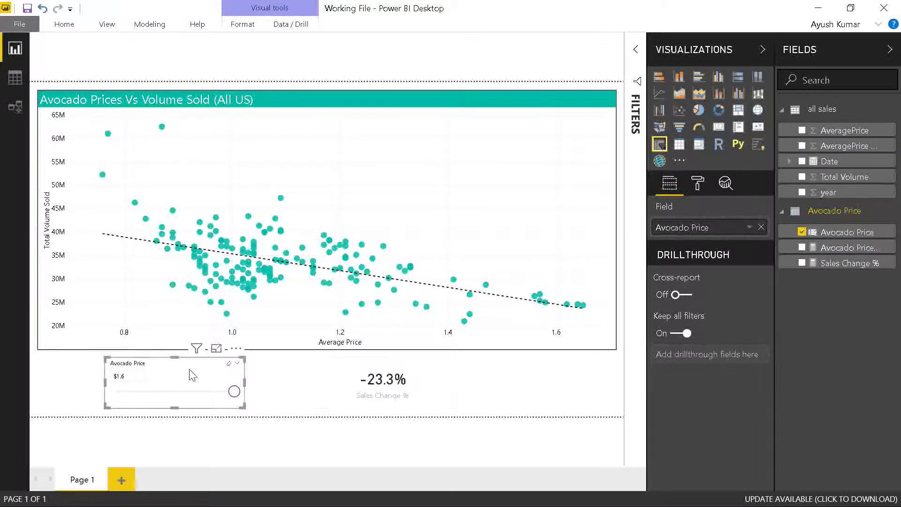
{"action": "left_click", "coordinate": [845, 232]}
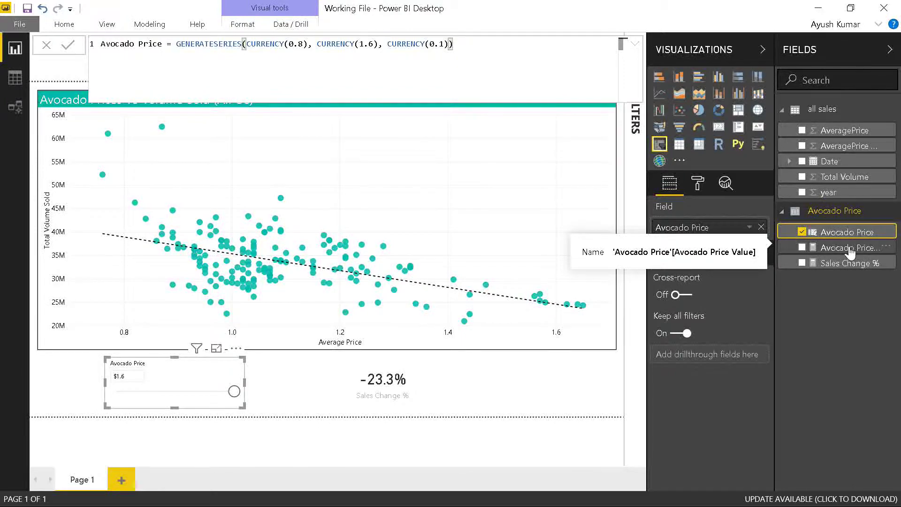
{"action": "left_click", "coordinate": [851, 252]}
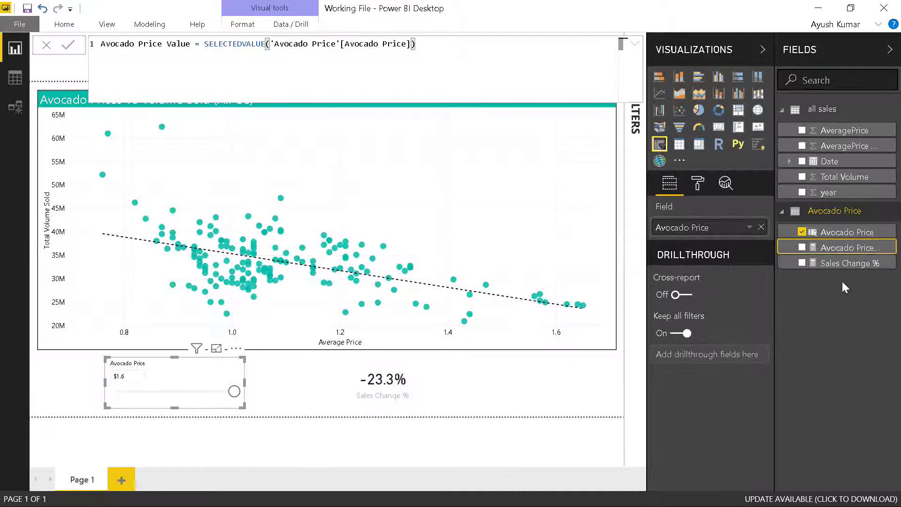
{"action": "left_click", "coordinate": [840, 263]}
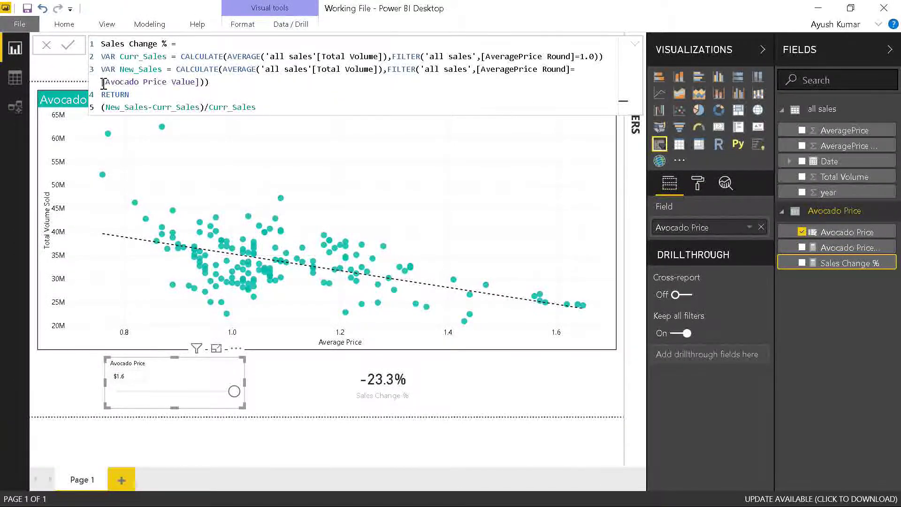
- Highlight the New_Sales line referencing Avocado Price Value, then lower the slicer to $0.8
{"action": "triple_click", "coordinate": [161, 83]}
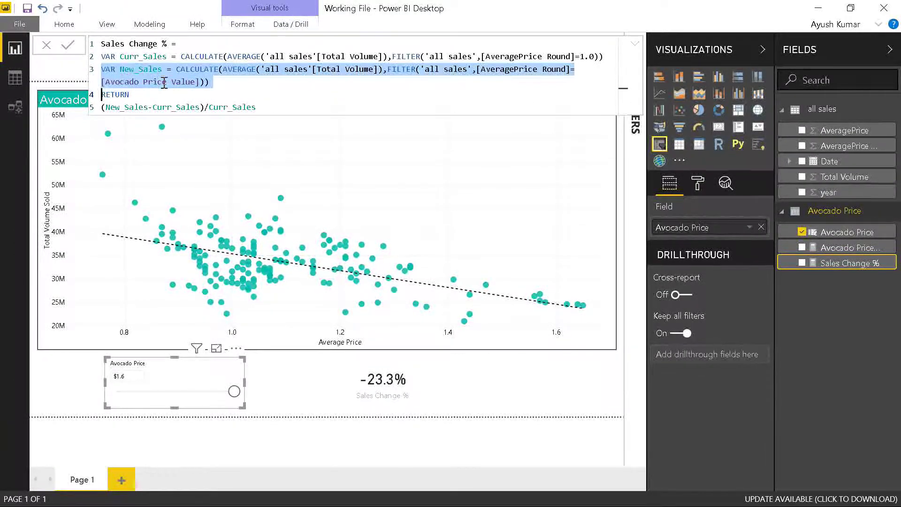
{"action": "left_click", "coordinate": [172, 81]}
{"action": "left_click_drag", "start_coordinate": [218, 87], "coordinate": [101, 82]}
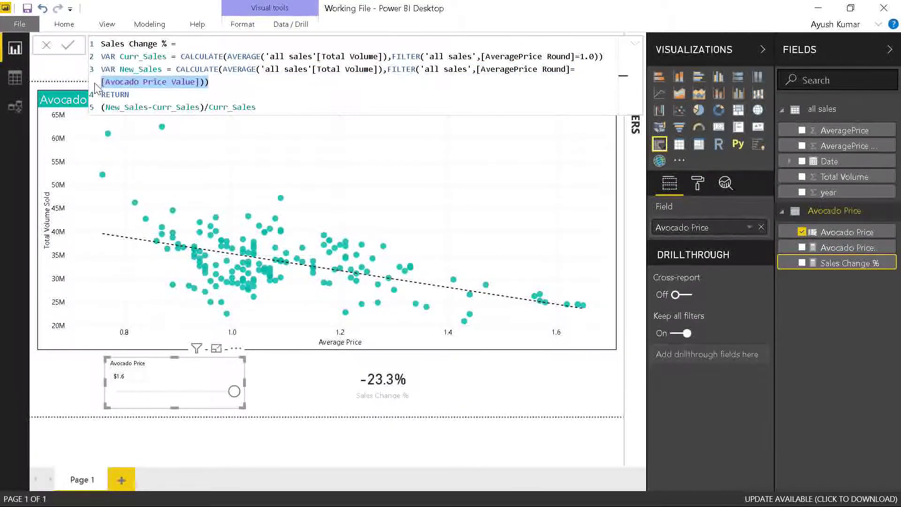
{"action": "left_click", "coordinate": [272, 107]}
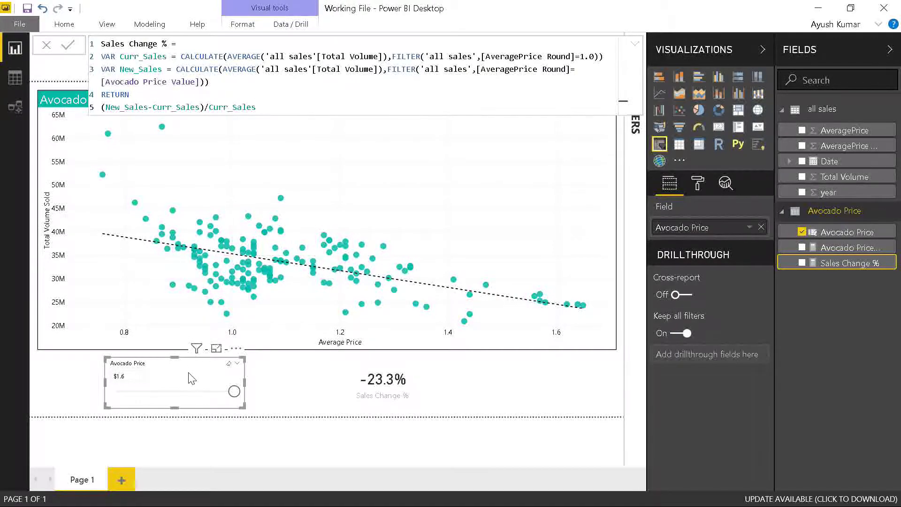
{"action": "left_click_drag", "start_coordinate": [236, 396], "coordinate": [120, 399]}
{"action": "left_click", "coordinate": [458, 417]}
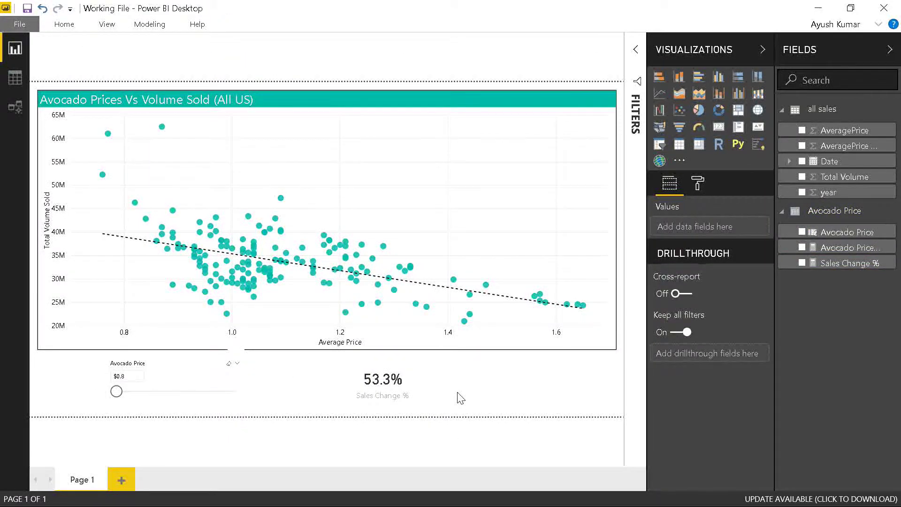